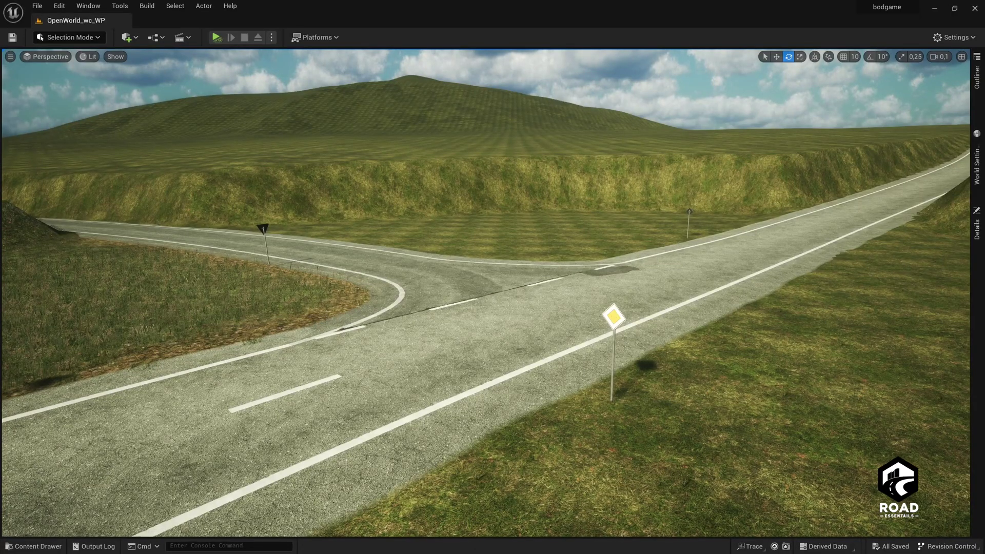
# Browse to the Federal road meshes folder inside the RoadEssentails Meshes folder.
pyautogui.press('w')
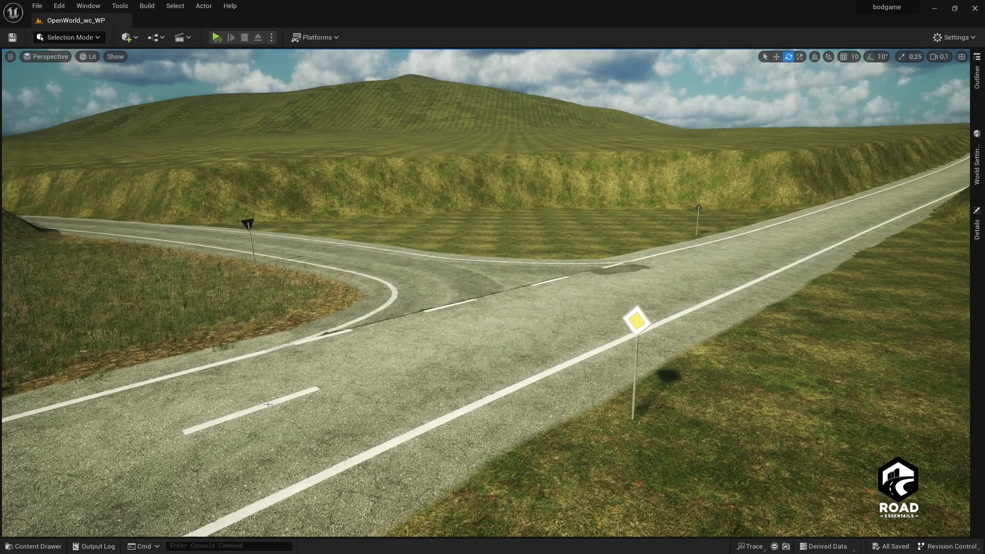
pyautogui.click(34, 546)
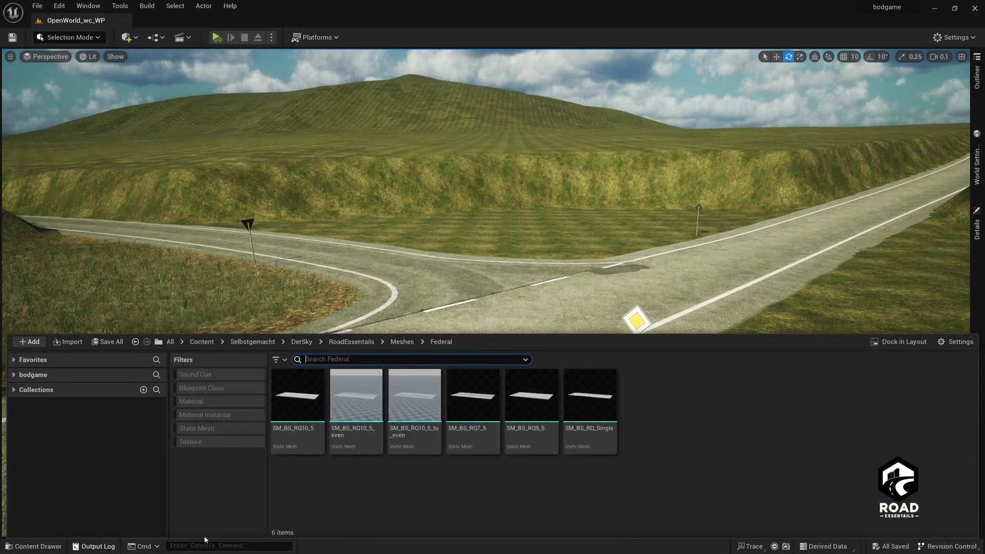
pyautogui.click(352, 342)
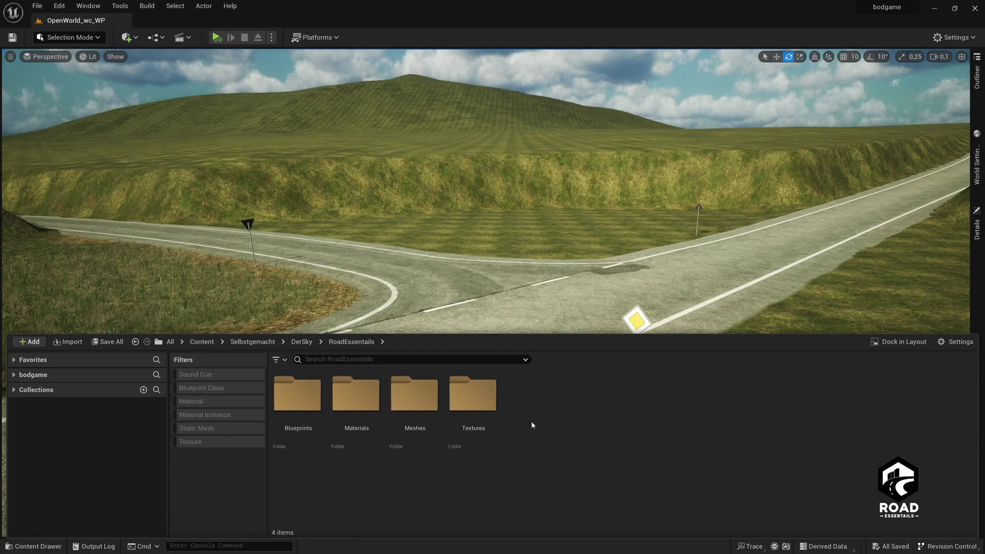
pyautogui.click(428, 416)
pyautogui.doubleClick(428, 415)
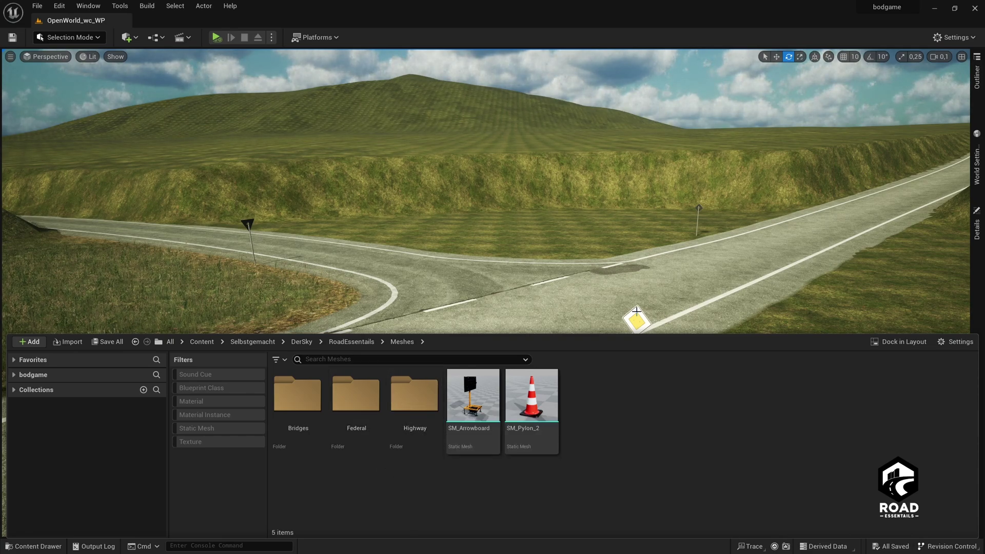
pyautogui.doubleClick(340, 415)
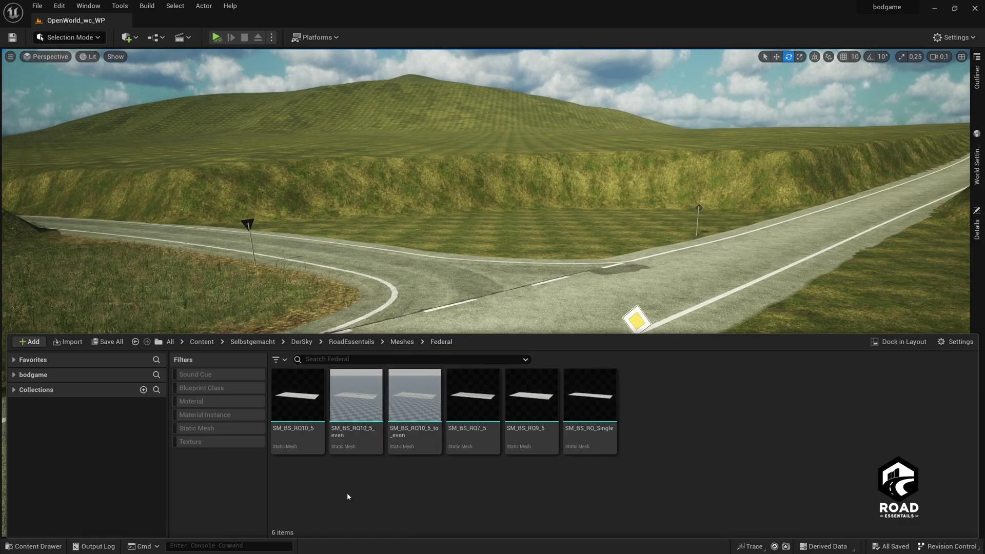
# Examine the main two-lane road in the level along its course through the grassland.
pyautogui.moveTo(545, 229); pyautogui.dragTo(793, 290, button='right')
pyautogui.press('w')
pyautogui.press('a')
pyautogui.scroll(2, 545, 229)
pyautogui.press('w')
pyautogui.press('e')
pyautogui.press('s')
pyautogui.moveTo(359, 287); pyautogui.dragTo(441, 275, button='right')
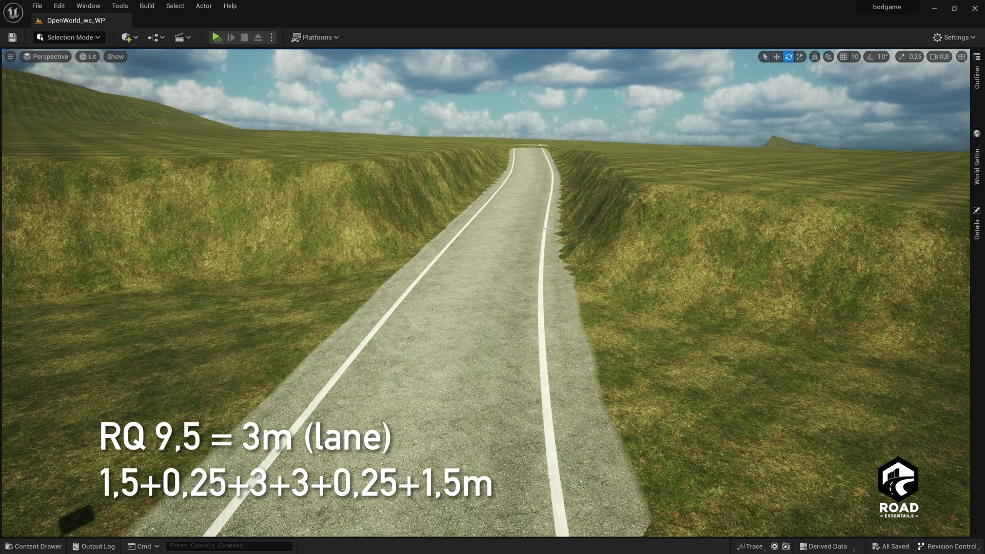
pyautogui.moveTo(441, 275); pyautogui.dragTo(441, 290, button='right')
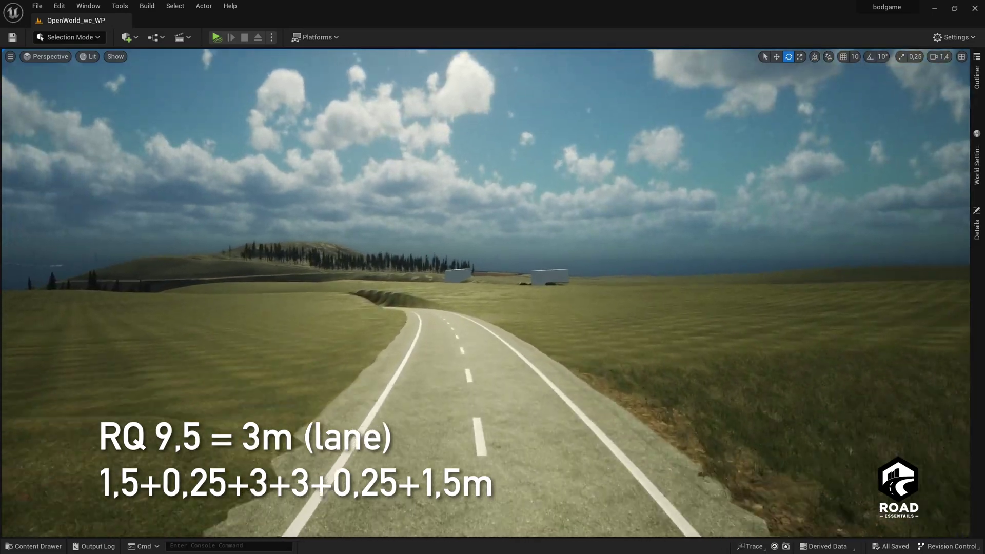
pyautogui.moveTo(441, 275); pyautogui.dragTo(429, 287, button='right')
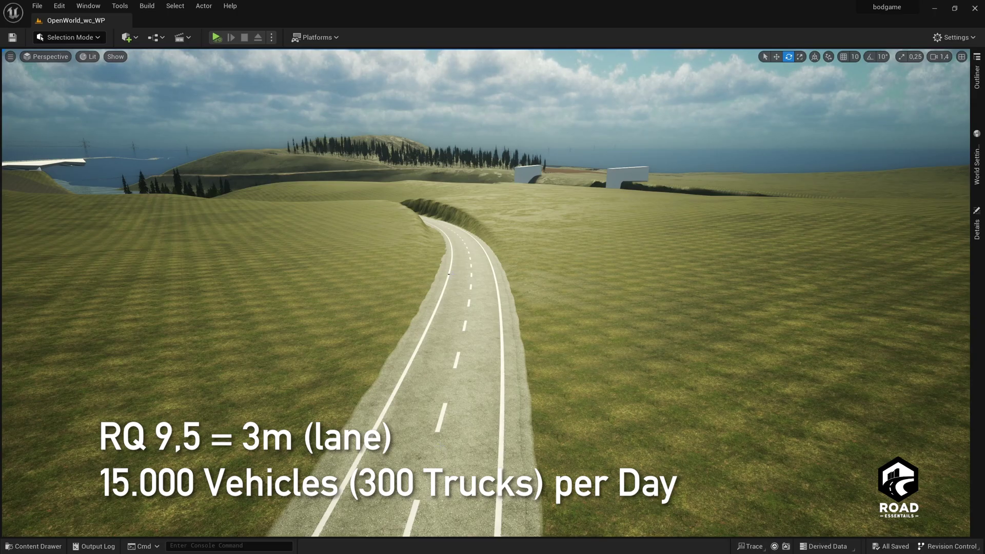
# Examine the narrower side road and its junction with the main road from above.
pyautogui.press('w')
pyautogui.scroll(1, 487, 369)
pyautogui.moveTo(500, 340); pyautogui.dragTo(487, 369, button='right')
pyautogui.press('s')
pyautogui.scroll(-2, 487, 292)
pyautogui.press('e')
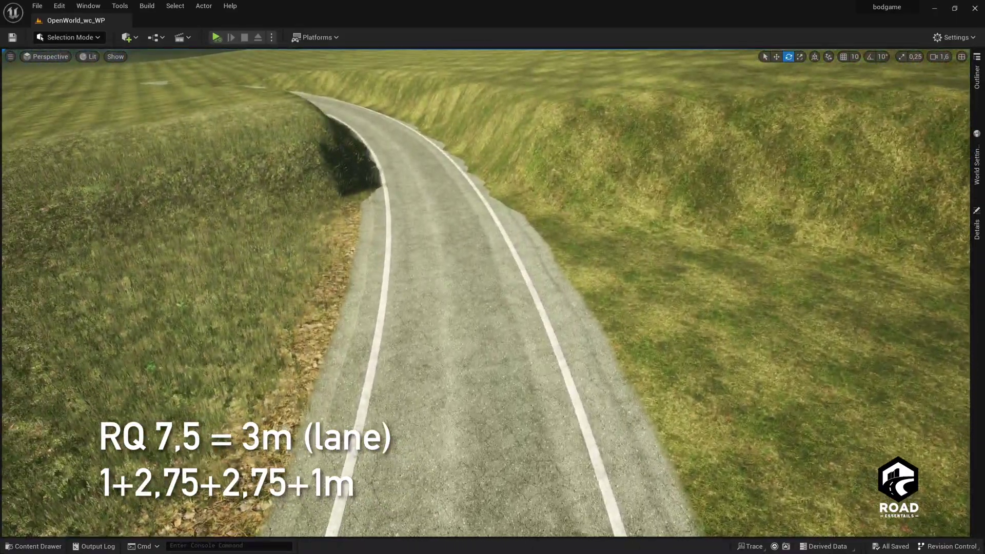
pyautogui.moveTo(492, 293); pyautogui.dragTo(390, 292, button='right')
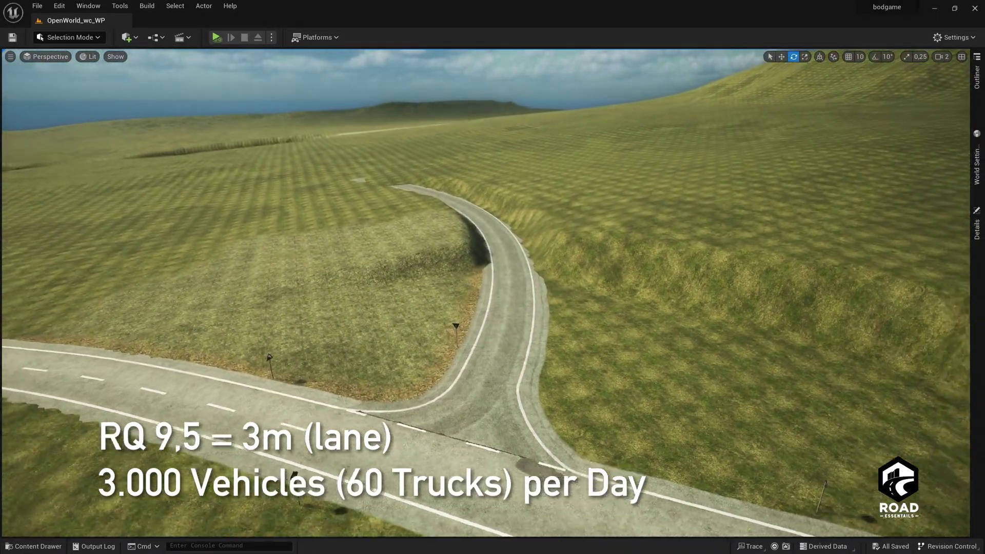
pyautogui.moveTo(468, 208); pyautogui.dragTo(468, 181, button='right')
pyautogui.moveTo(528, 344); pyautogui.dragTo(390, 344, button='right')
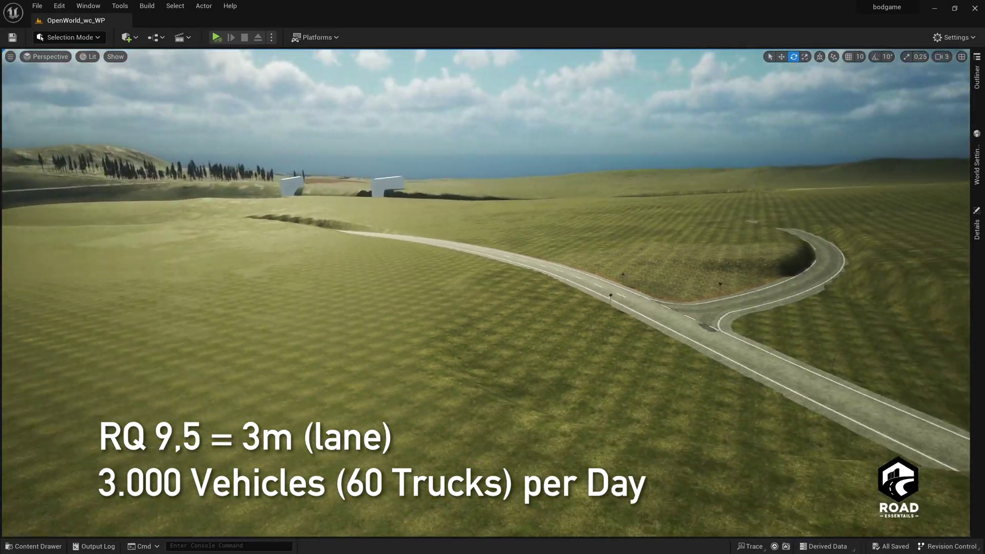
# Reopen the Federal meshes folder and select the SM_BS_RQ10_5 static mesh.
pyautogui.moveTo(177, 552); pyautogui.dragTo(230, 552, button='right')
pyautogui.hotkey('ctrl', 'space')
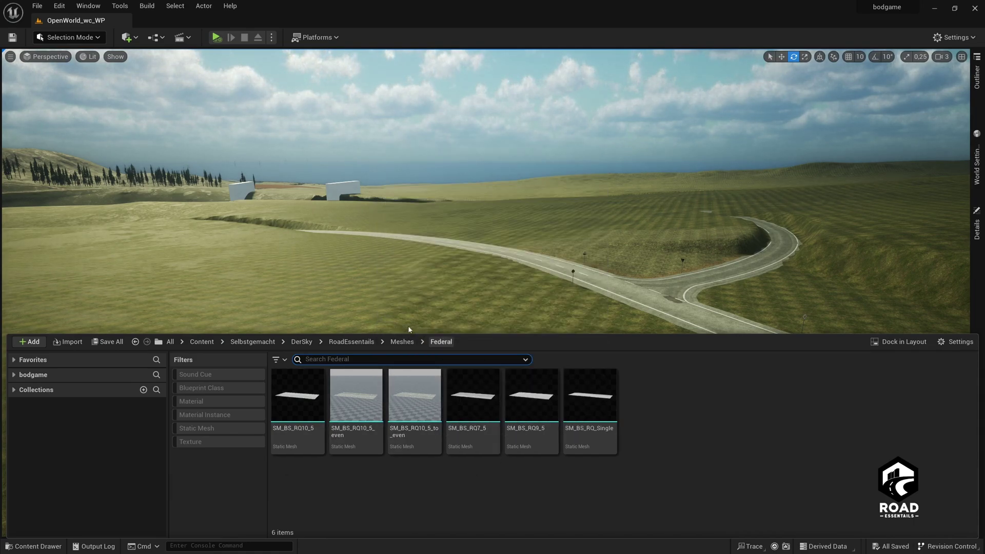
pyautogui.click(304, 434)
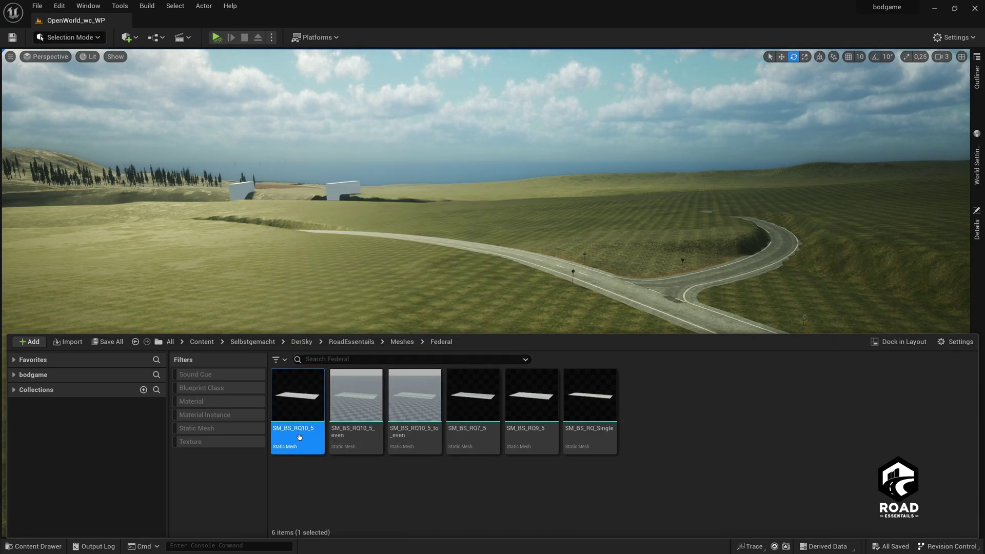
# Switch to Landscape mode and activate the Splines tool for managing landscape splines.
pyautogui.moveTo(407, 224); pyautogui.dragTo(397, 328, button='right')
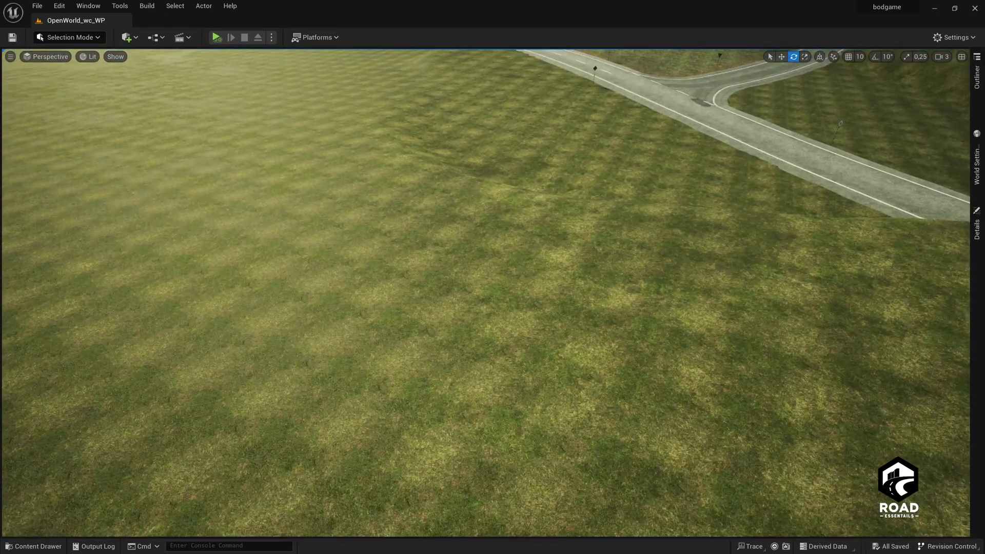
pyautogui.click(83, 36)
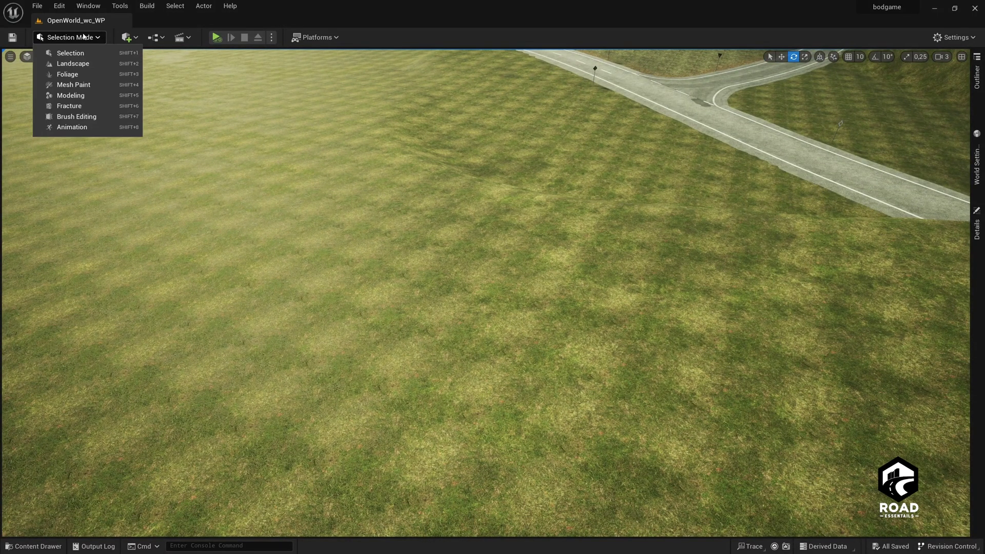
pyautogui.click(73, 63)
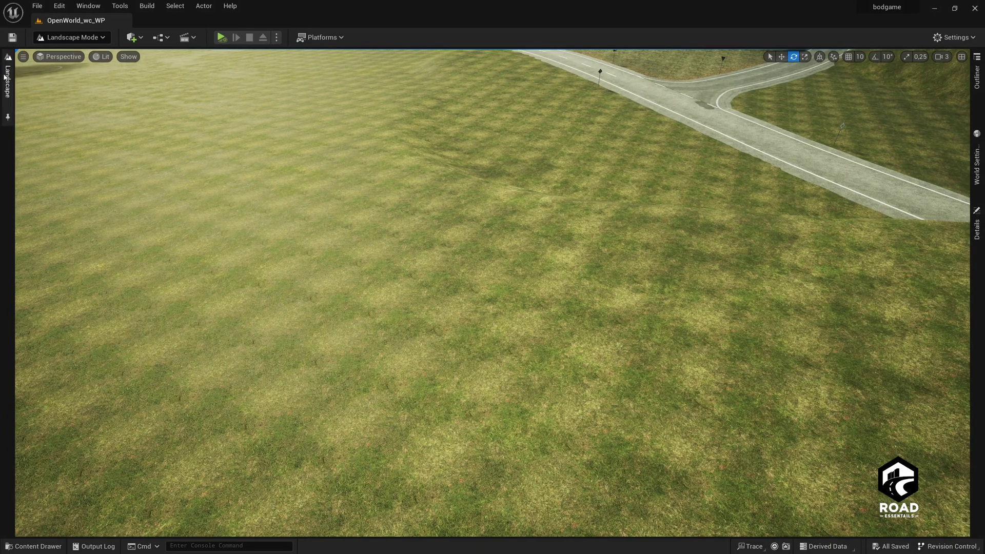
pyautogui.click(6, 77)
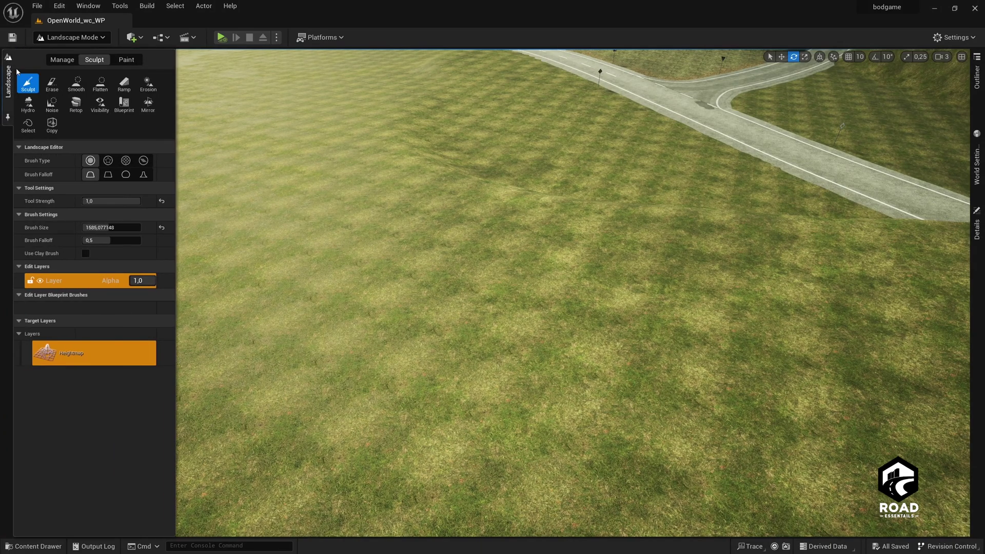
pyautogui.click(62, 60)
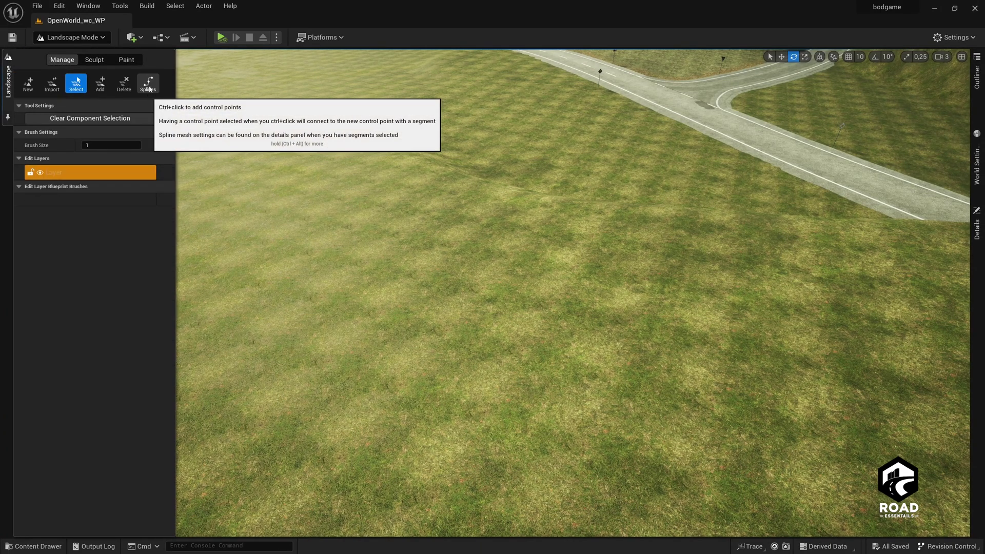
pyautogui.click(148, 85)
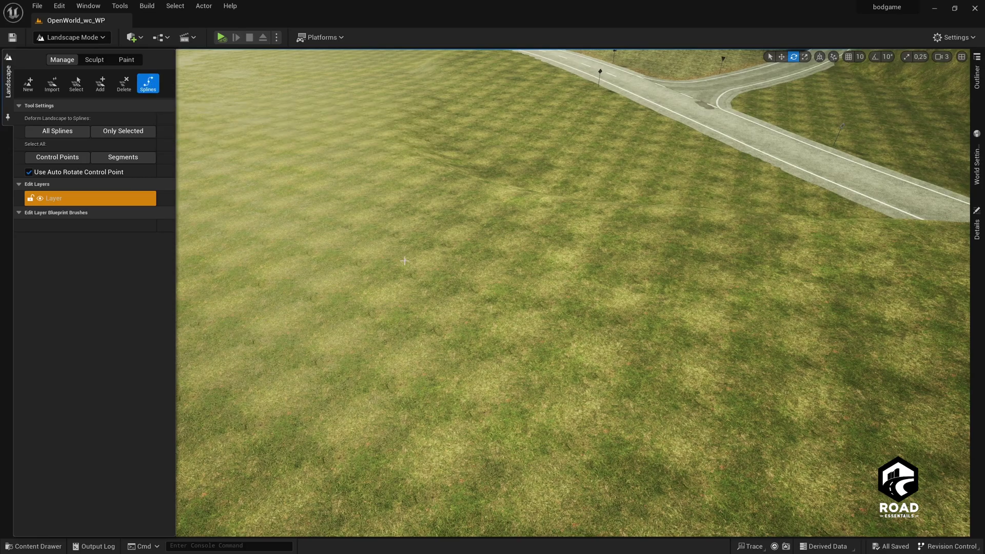
# Start a new landscape spline by placing its first control point on the open grassland beside the existing road.
pyautogui.scroll(3, 404, 260)
pyautogui.press('w')
pyautogui.moveTo(405, 260); pyautogui.dragTo(329, 260, button='right')
pyautogui.moveTo(420, 277); pyautogui.dragTo(367, 260, button='right')
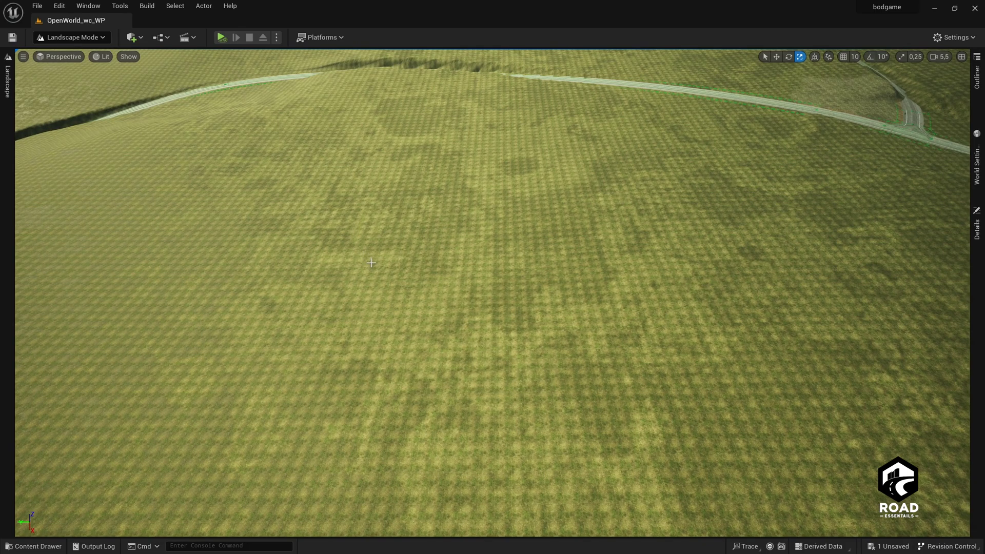
pyautogui.keyDown('ctrl'); pyautogui.click(378, 266); pyautogui.keyUp('ctrl')
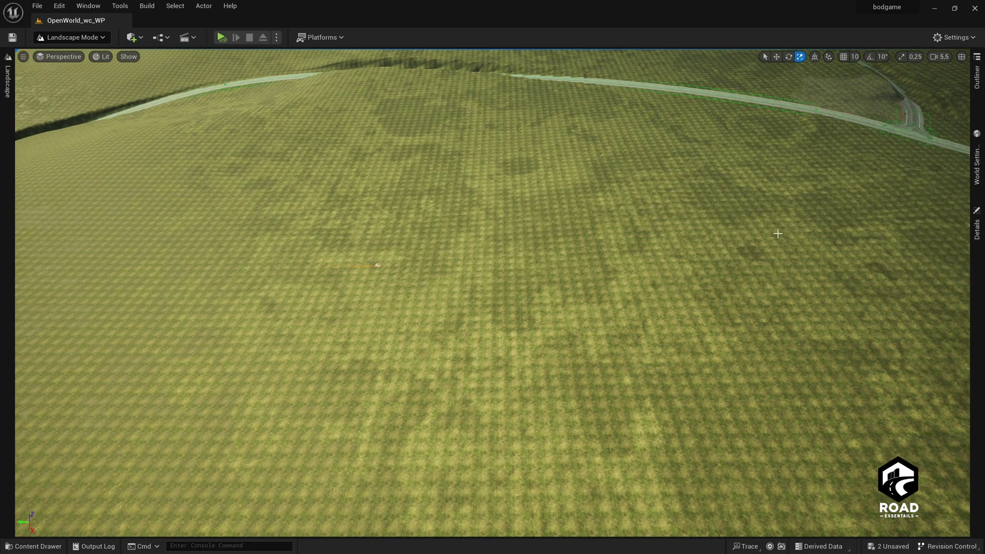
# Set the first control point's Half-Width to 250 and its Side Falloff to 500, keeping its details pinned open.
pyautogui.click(978, 265)
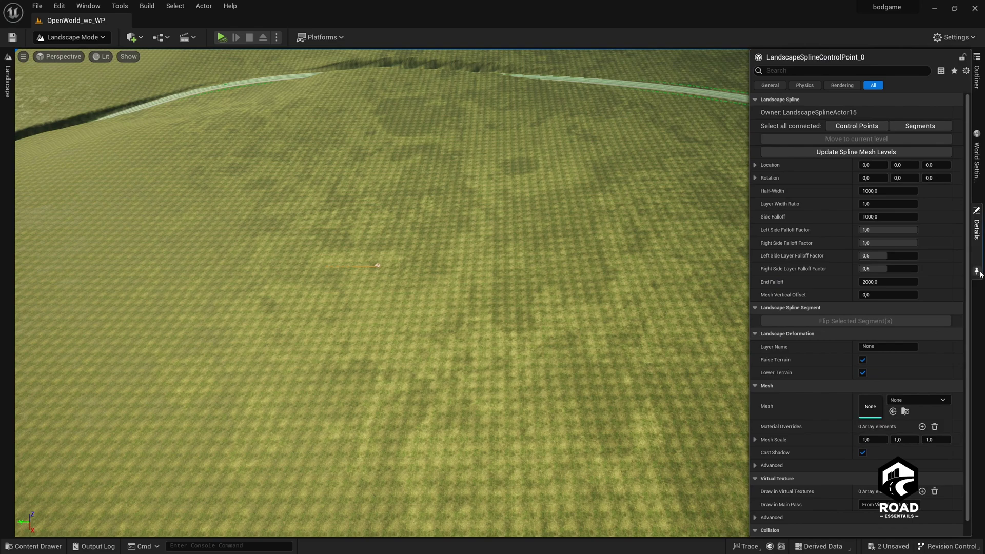
pyautogui.click(976, 271)
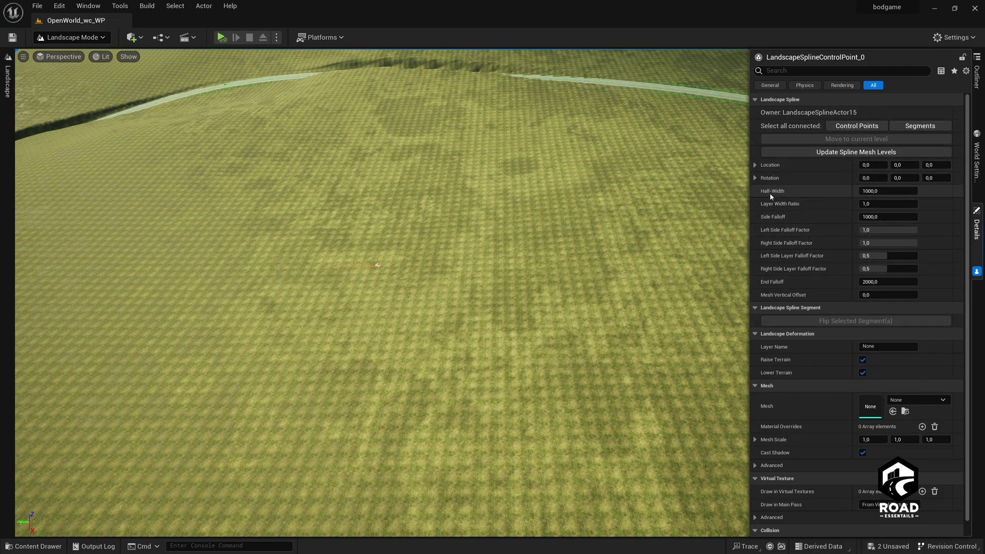
pyautogui.click(862, 191)
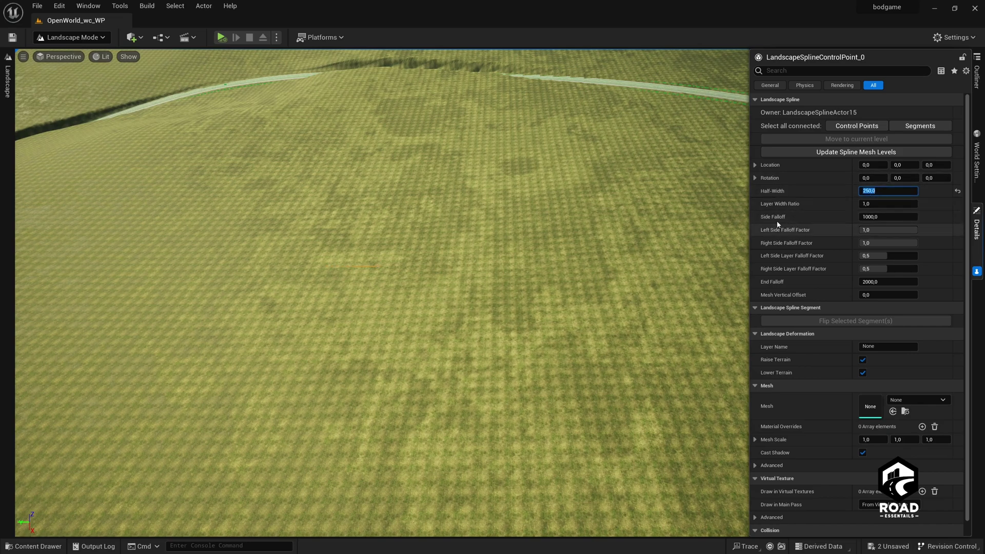
pyautogui.click(888, 217)
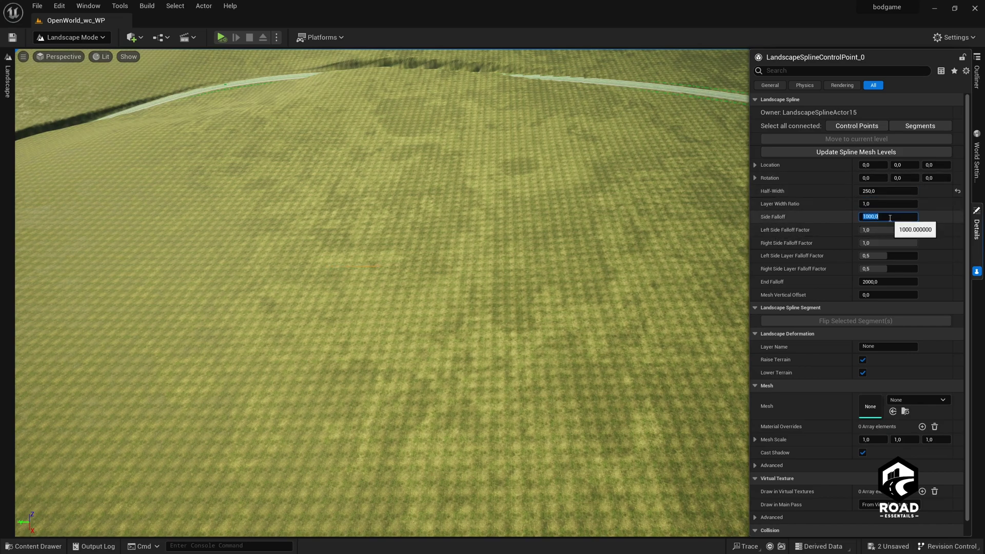
pyautogui.press('Return')
# Extend the spline across the grassland with two more control points.
pyautogui.moveTo(295, 240); pyautogui.dragTo(384, 203, button='right')
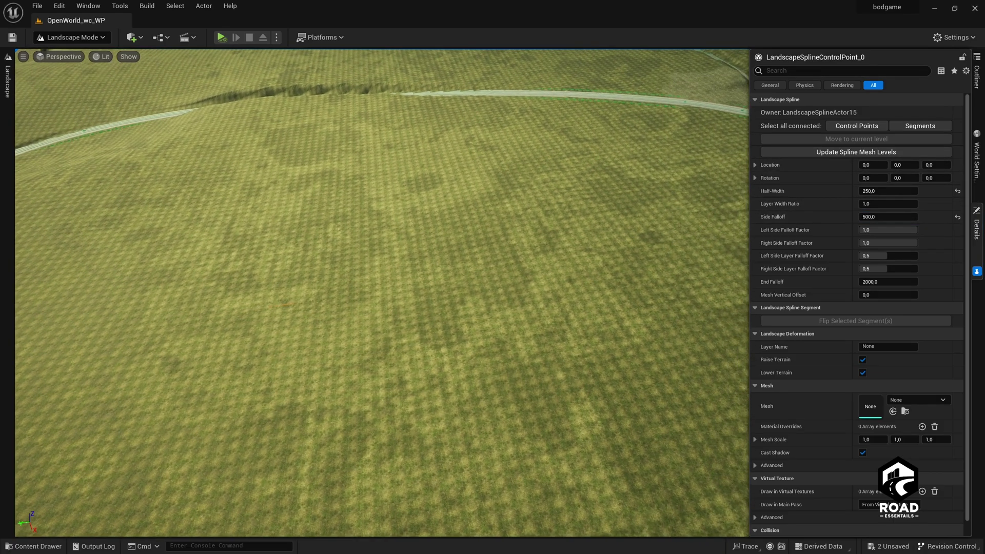
pyautogui.moveTo(475, 180); pyautogui.dragTo(435, 204, button='right')
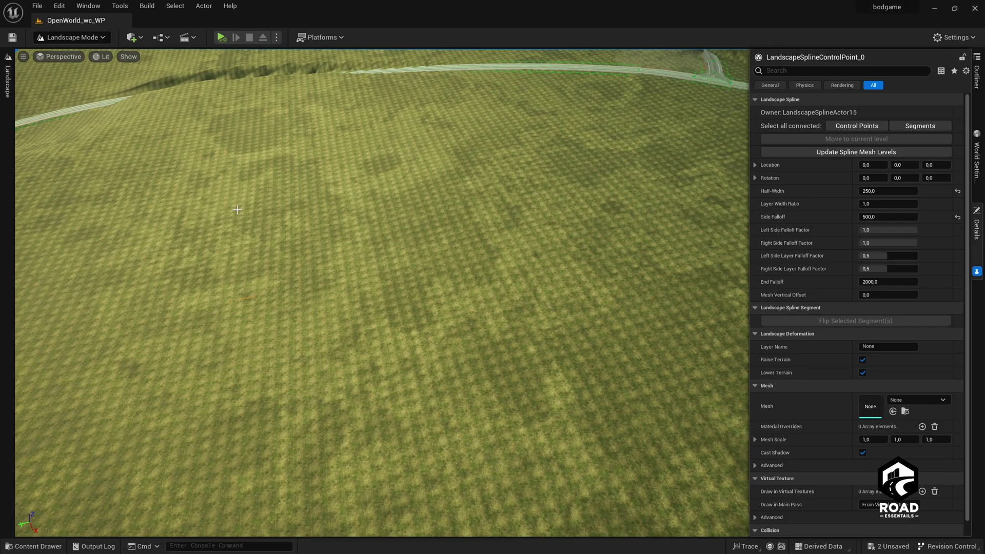
pyautogui.click(7, 82)
pyautogui.moveTo(386, 140); pyautogui.dragTo(366, 131, button='right')
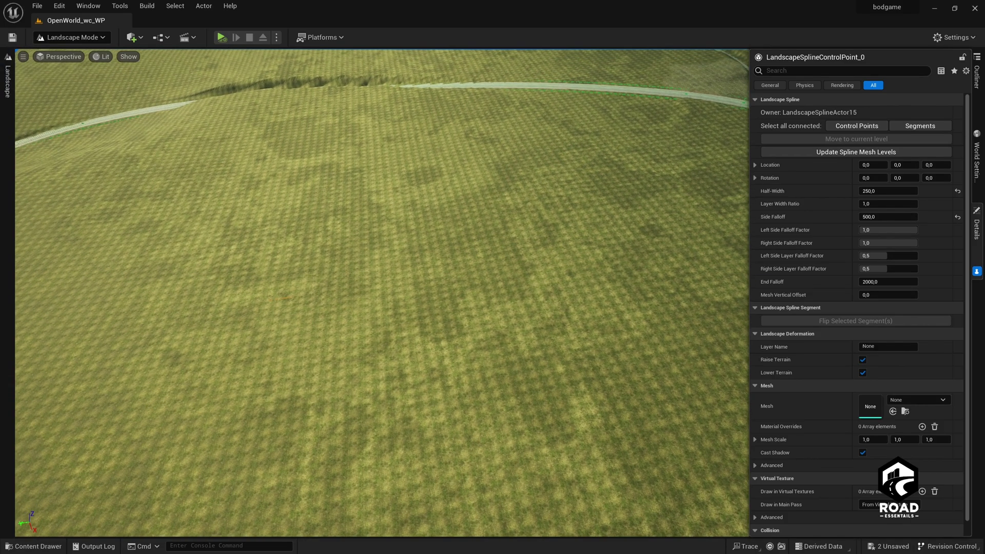
pyautogui.keyDown('ctrl'); pyautogui.click(487, 198); pyautogui.keyUp('ctrl')
pyautogui.moveTo(428, 211); pyautogui.dragTo(428, 226, button='right')
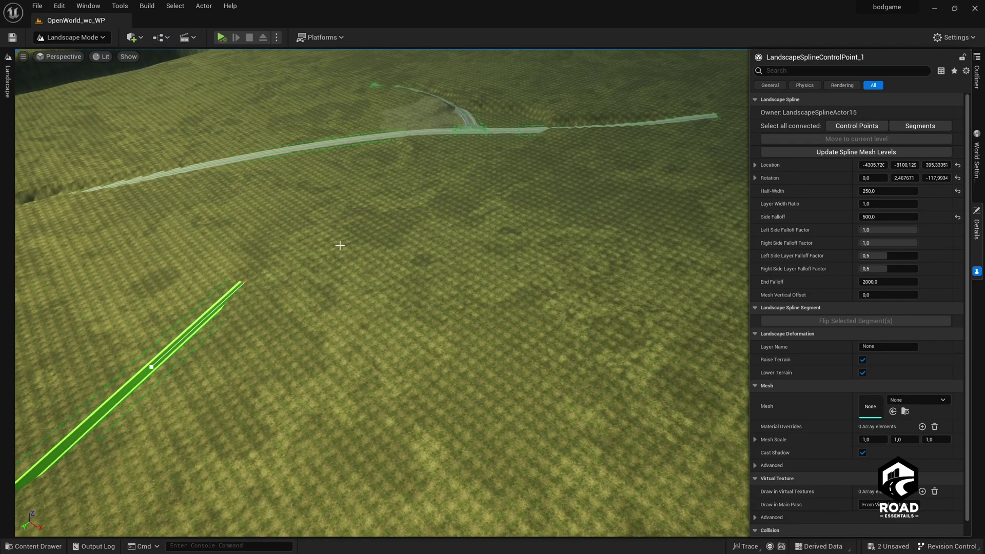
pyautogui.moveTo(451, 135)
pyautogui.mouseDown(button='right')
pyautogui.moveTo(451, 169)
pyautogui.moveTo(450, 136)
pyautogui.mouseUp(button='right')
pyautogui.keyDown('ctrl'); pyautogui.click(290, 202); pyautogui.keyUp('ctrl')
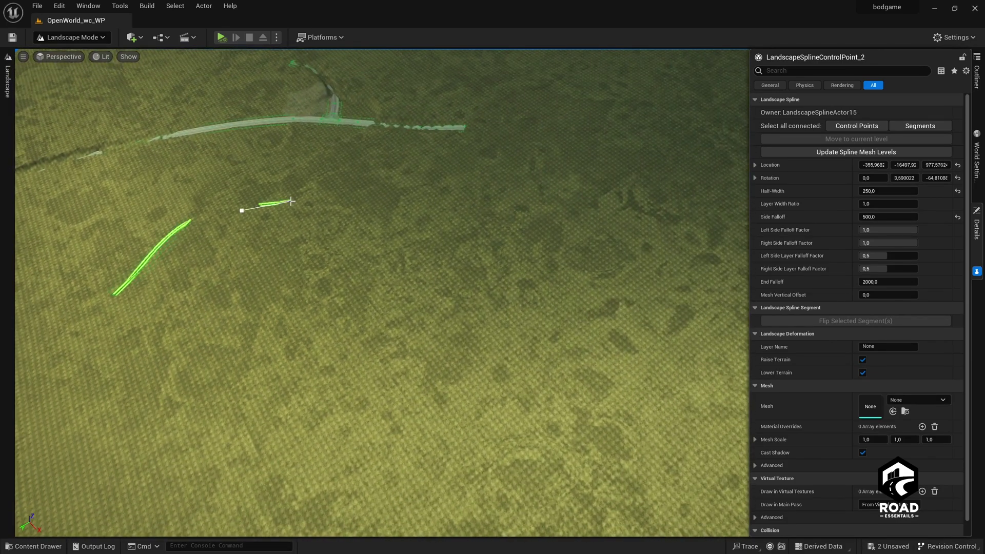
# Continue the spline with five more control points that form a winding, S-shaped road course.
pyautogui.keyDown('ctrl'); pyautogui.click(350, 243); pyautogui.keyUp('ctrl')
pyautogui.keyDown('ctrl'); pyautogui.click(321, 336); pyautogui.keyUp('ctrl')
pyautogui.keyDown('ctrl'); pyautogui.click(469, 358); pyautogui.keyUp('ctrl')
pyautogui.keyDown('ctrl'); pyautogui.click(524, 252); pyautogui.keyUp('ctrl')
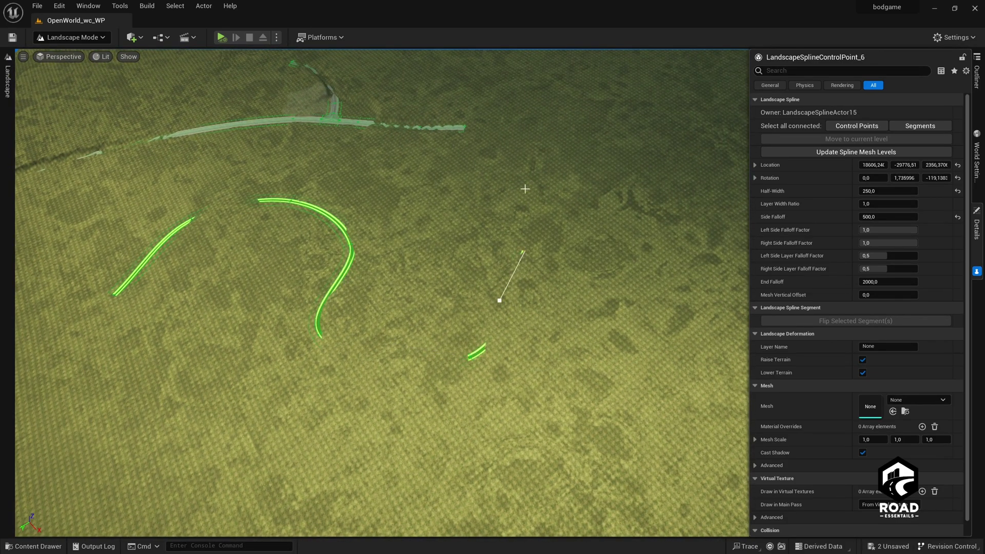
pyautogui.keyDown('ctrl'); pyautogui.click(493, 177); pyautogui.keyUp('ctrl')
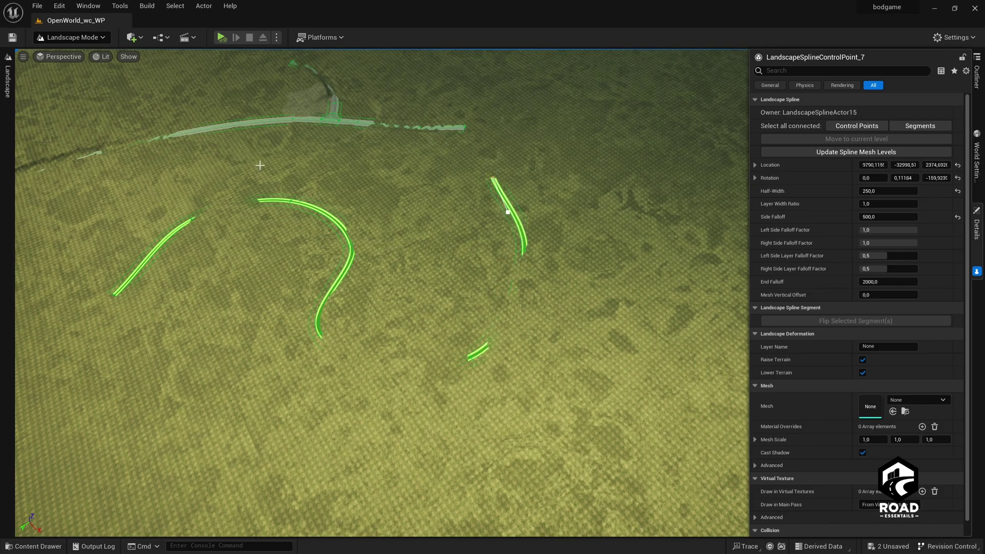
# Select all connected segments of the new winding spline and turn off Cast Shadow for them.
pyautogui.moveTo(619, 157); pyautogui.dragTo(400, 157, button='right')
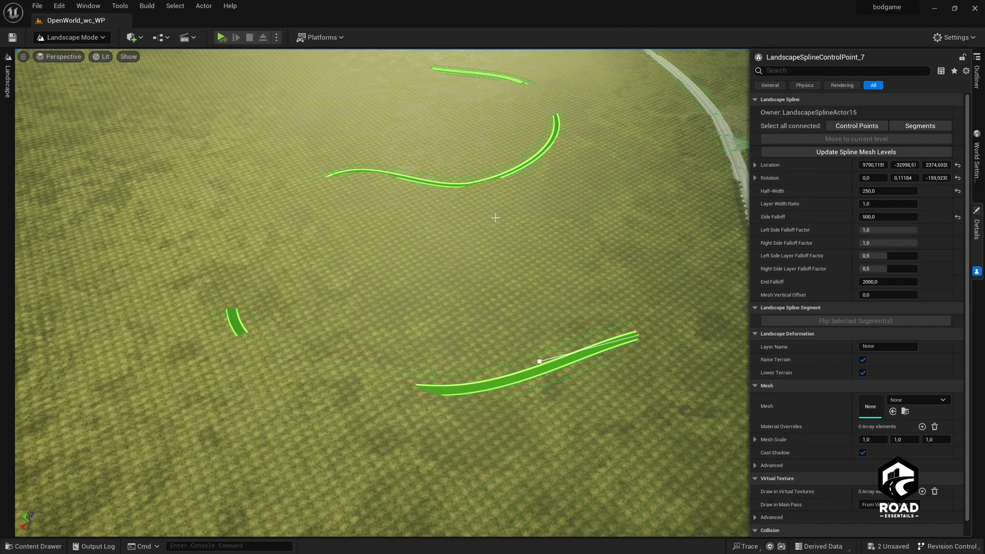
pyautogui.moveTo(498, 206); pyautogui.dragTo(482, 189, button='right')
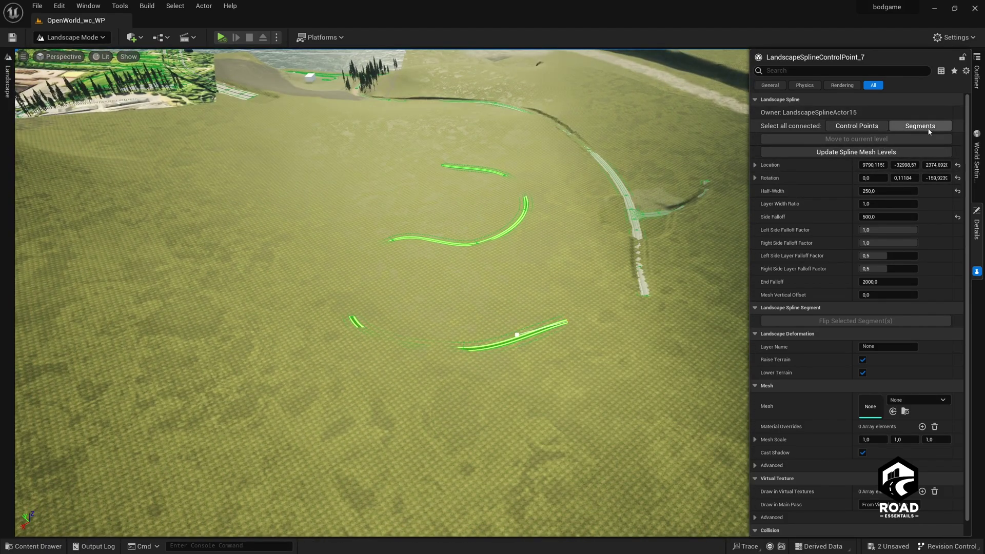
pyautogui.click(906, 131)
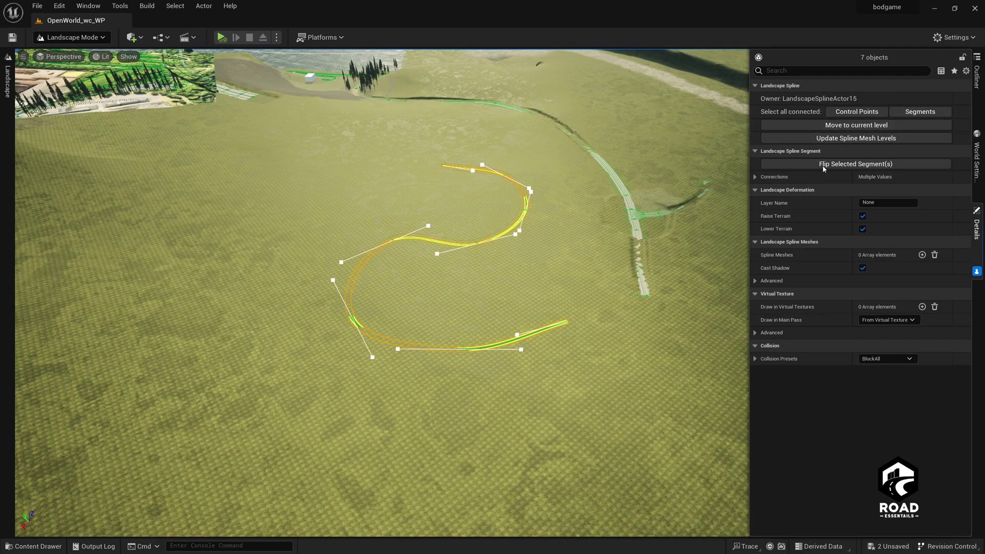
pyautogui.click(862, 268)
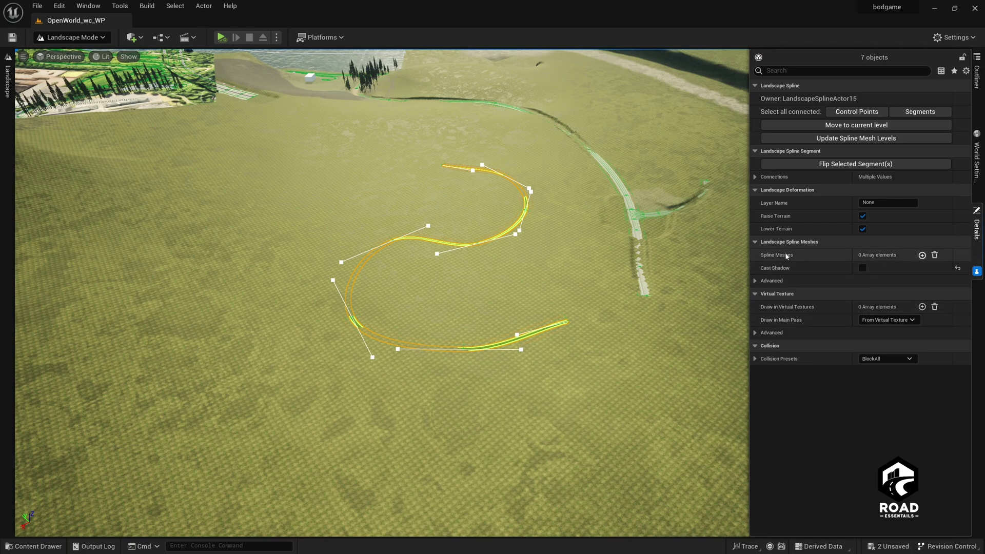
# Add one spline mesh entry to the selected segments and assign the SM_BS_RQ10_5 mesh from the Federal folder.
pyautogui.click(922, 255)
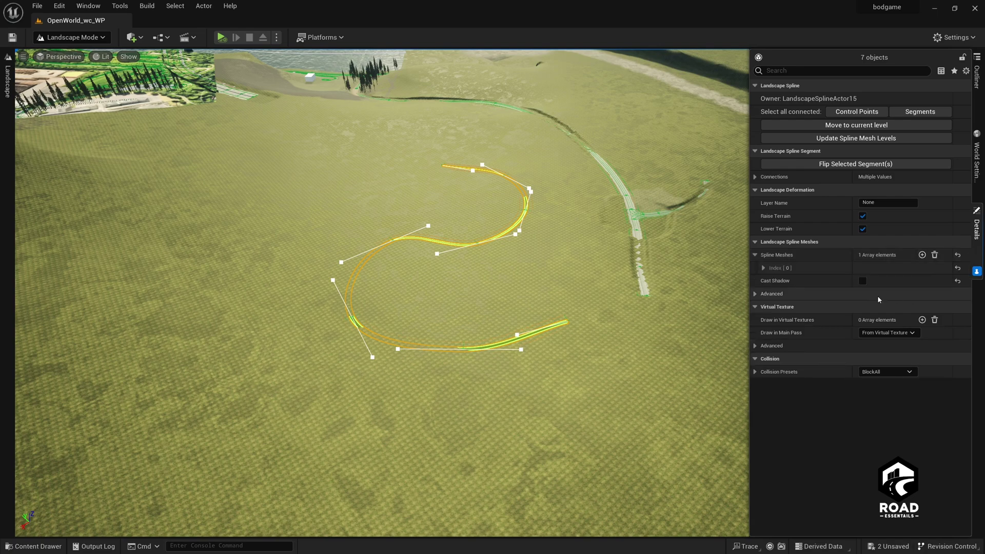
pyautogui.click(783, 268)
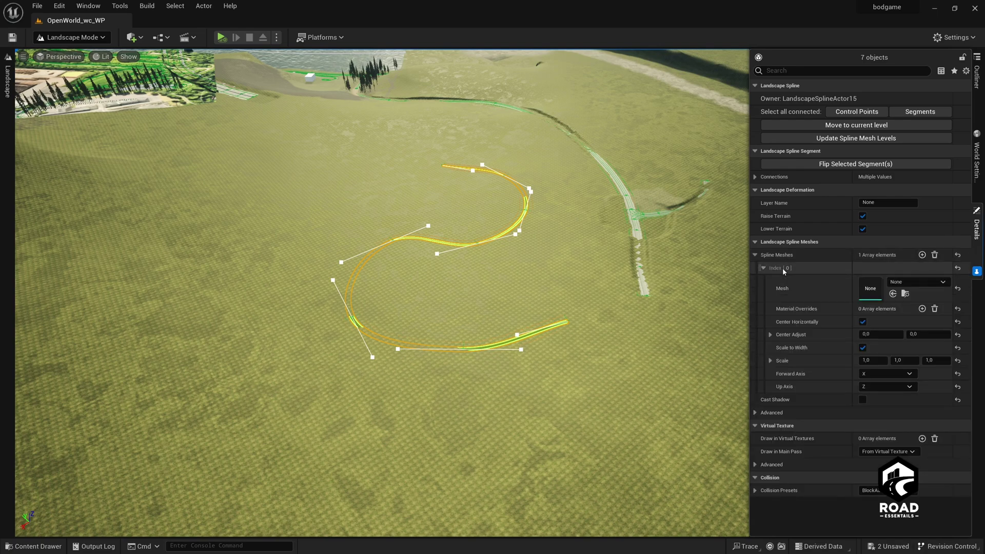
pyautogui.click(893, 294)
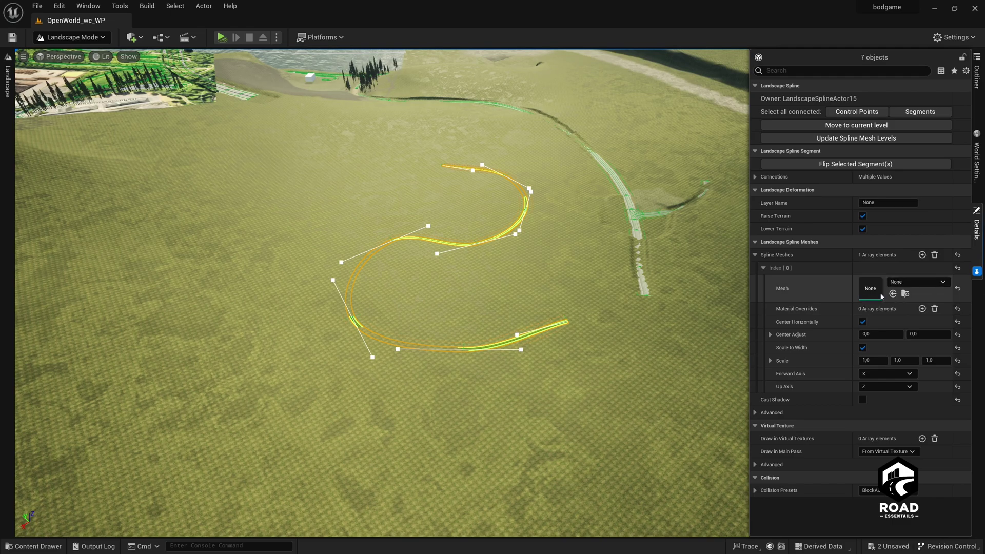
pyautogui.click(34, 546)
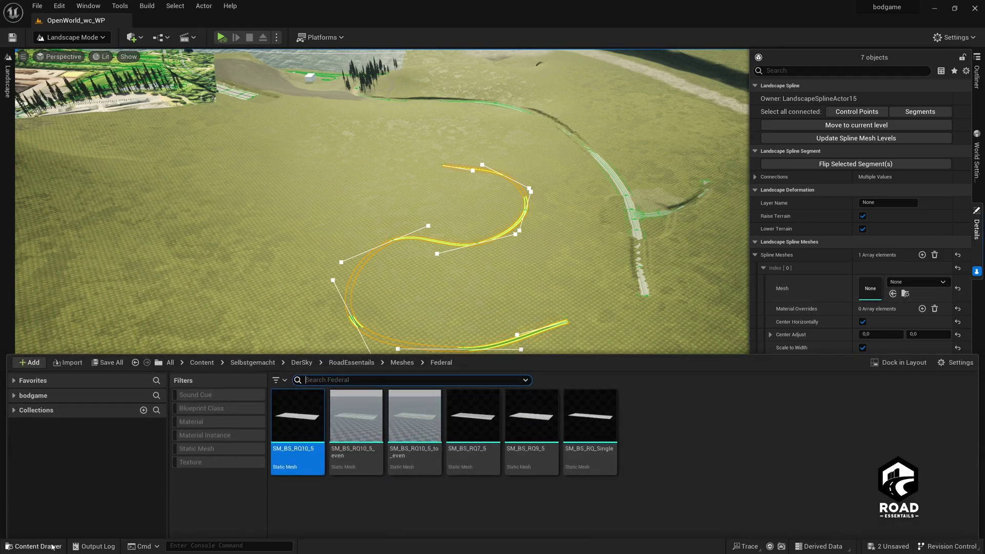
pyautogui.moveTo(513, 288); pyautogui.dragTo(513, 291, button='right')
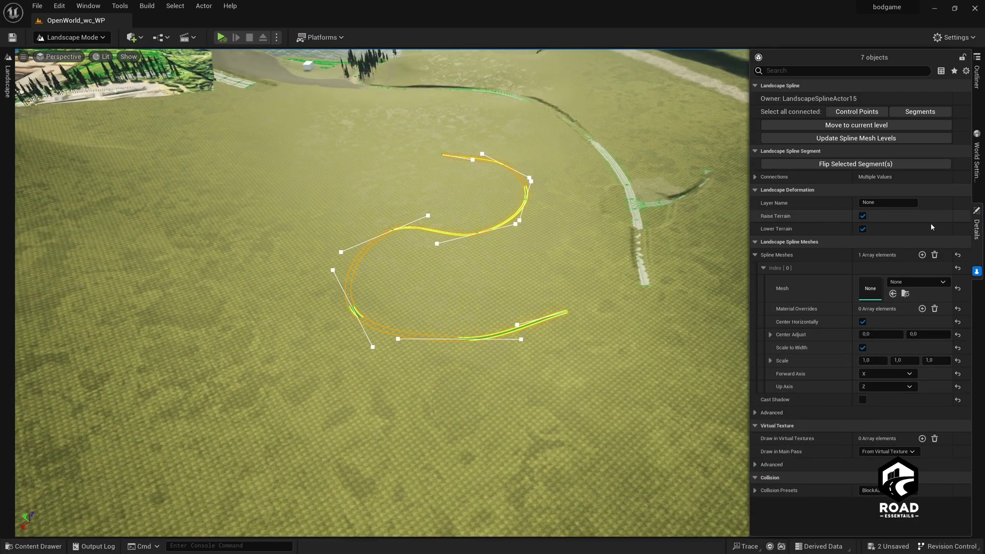
pyautogui.click(893, 294)
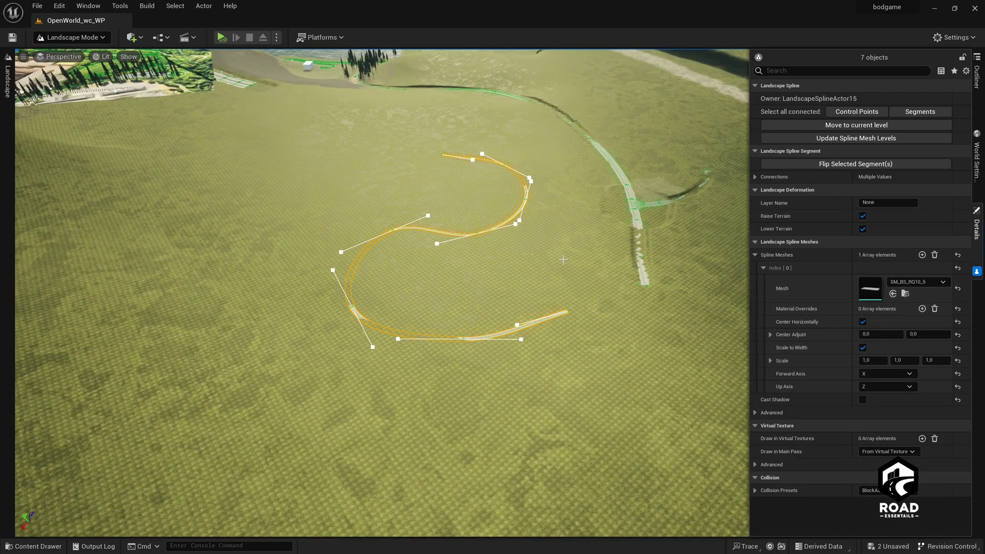
# Turn off Scale to Width for the spline mesh so the road keeps its original width.
pyautogui.press('w')
pyautogui.moveTo(563, 259); pyautogui.dragTo(610, 263, button='right')
pyautogui.press('s')
pyautogui.press('w')
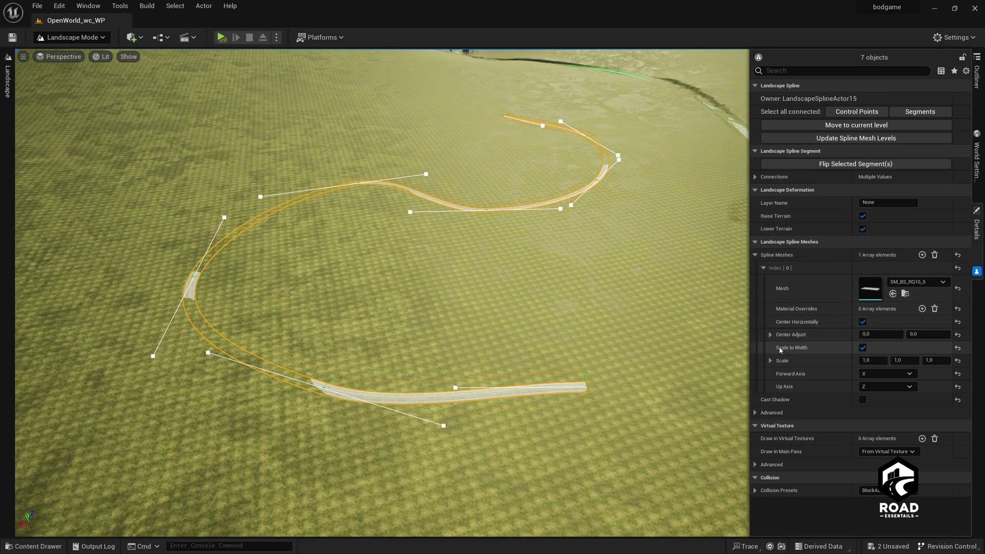
pyautogui.click(863, 348)
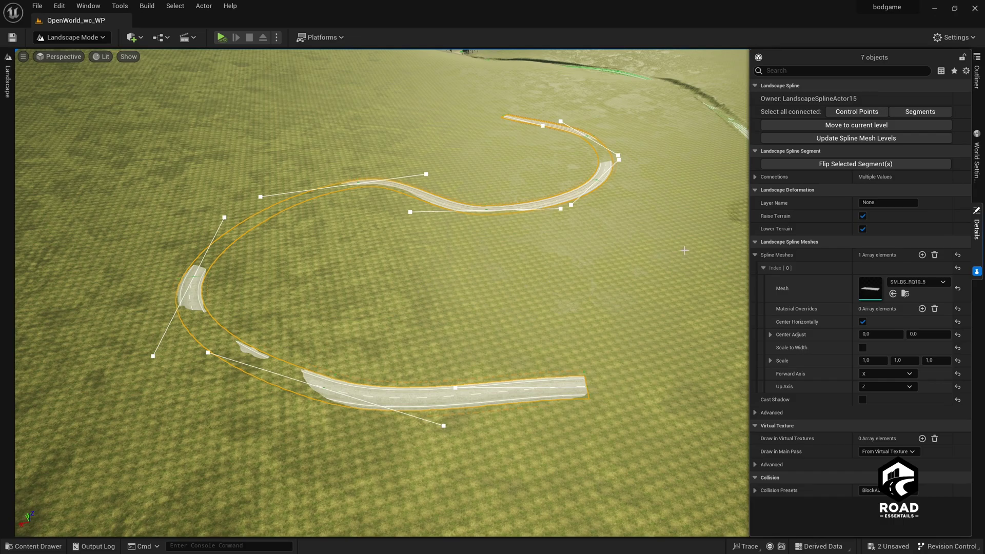
pyautogui.moveTo(295, 305)
pyautogui.mouseDown(button='right')
pyautogui.moveTo(251, 323)
pyautogui.moveTo(287, 354)
pyautogui.moveTo(267, 329)
pyautogui.moveTo(231, 349)
pyautogui.moveTo(277, 426)
pyautogui.moveTo(318, 329)
pyautogui.moveTo(287, 308)
pyautogui.moveTo(303, 318)
pyautogui.moveTo(390, 292)
pyautogui.moveTo(421, 307)
pyautogui.moveTo(437, 333)
pyautogui.moveTo(286, 294)
pyautogui.mouseUp(button='right')
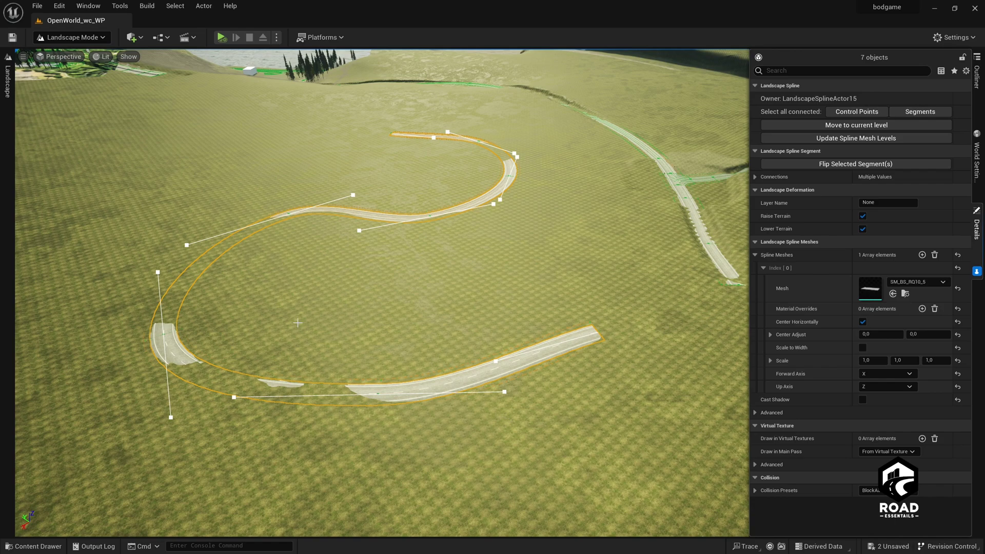
# Deform the landscape to fit only the selected spline segments and check the road edges up close.
pyautogui.click(10, 80)
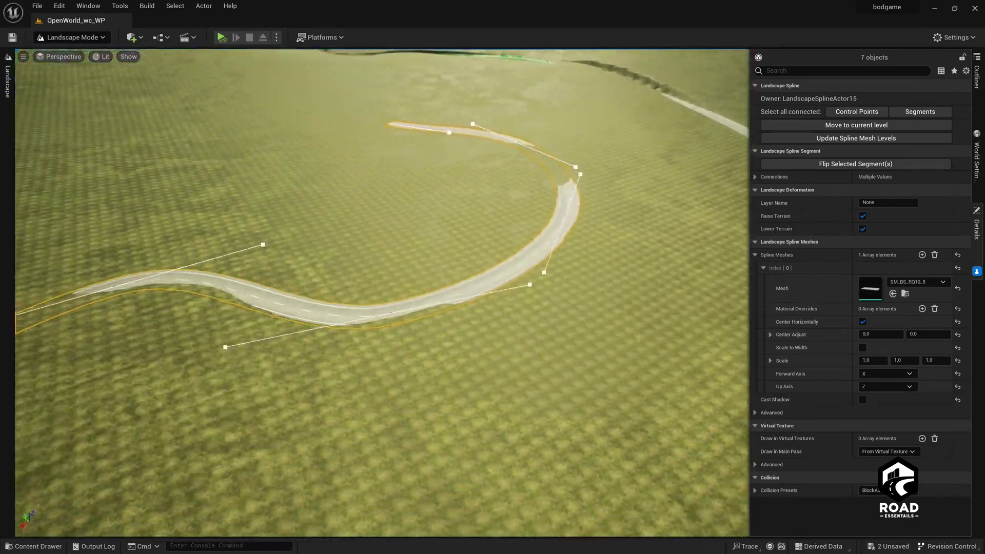
pyautogui.click(7, 85)
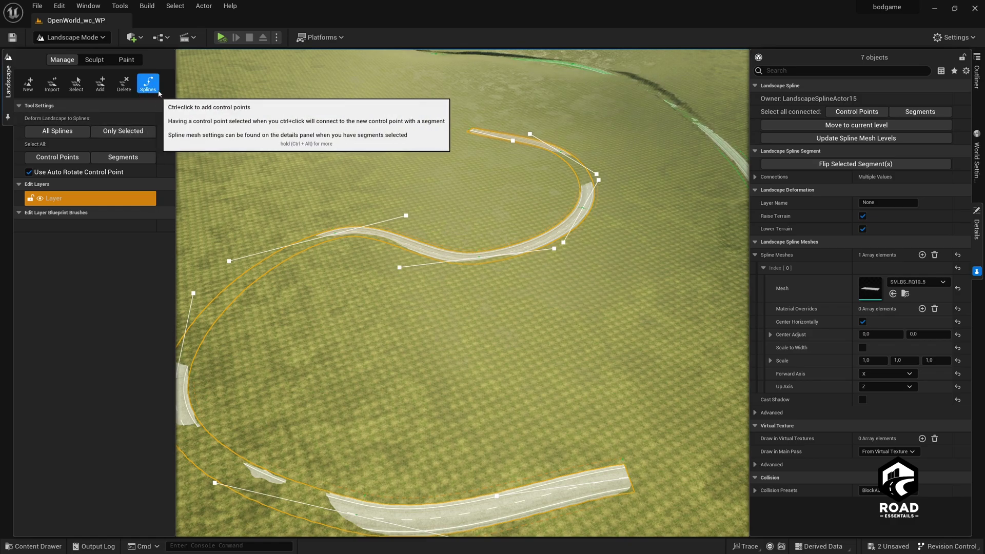
pyautogui.click(123, 131)
pyautogui.moveTo(474, 185); pyautogui.dragTo(411, 225, button='right')
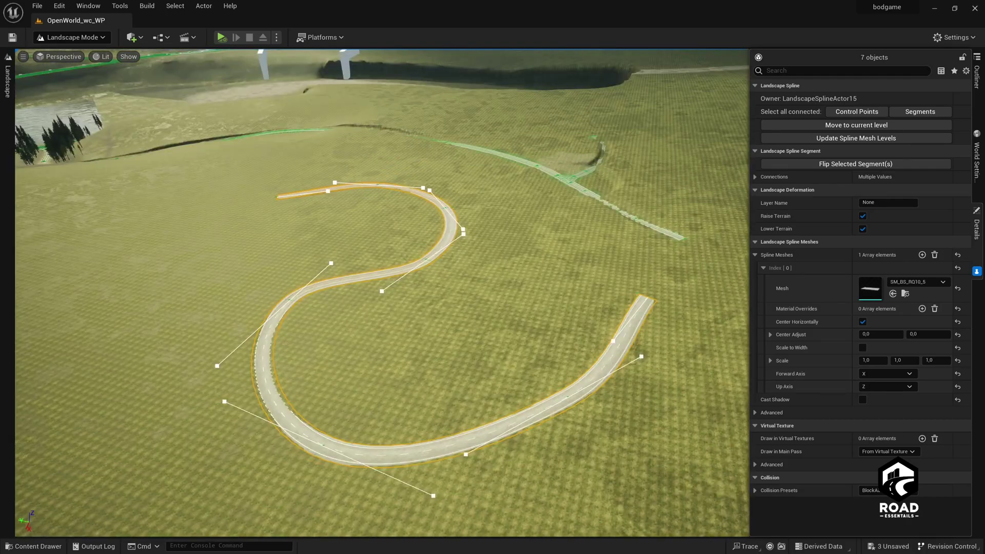
pyautogui.scroll(1, 382, 292)
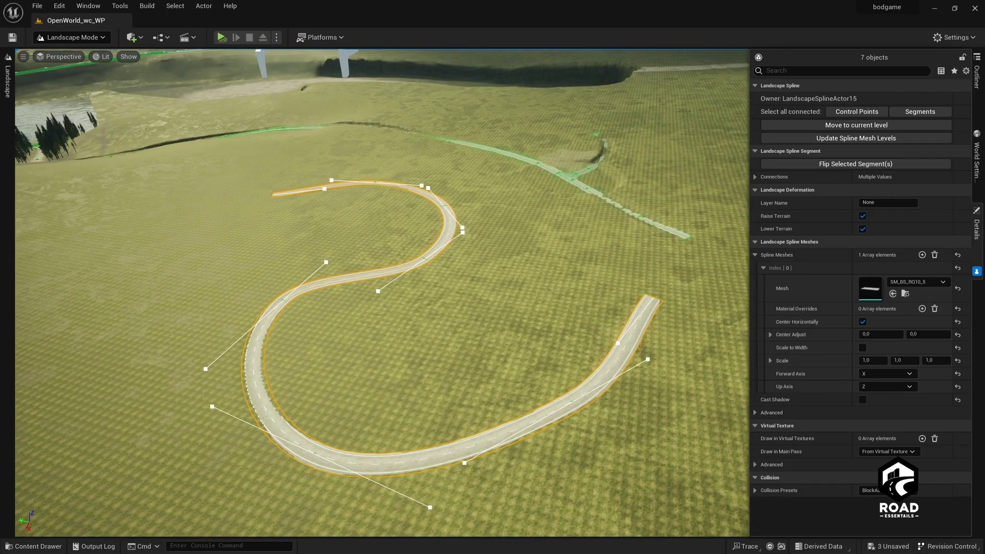
pyautogui.click(8, 82)
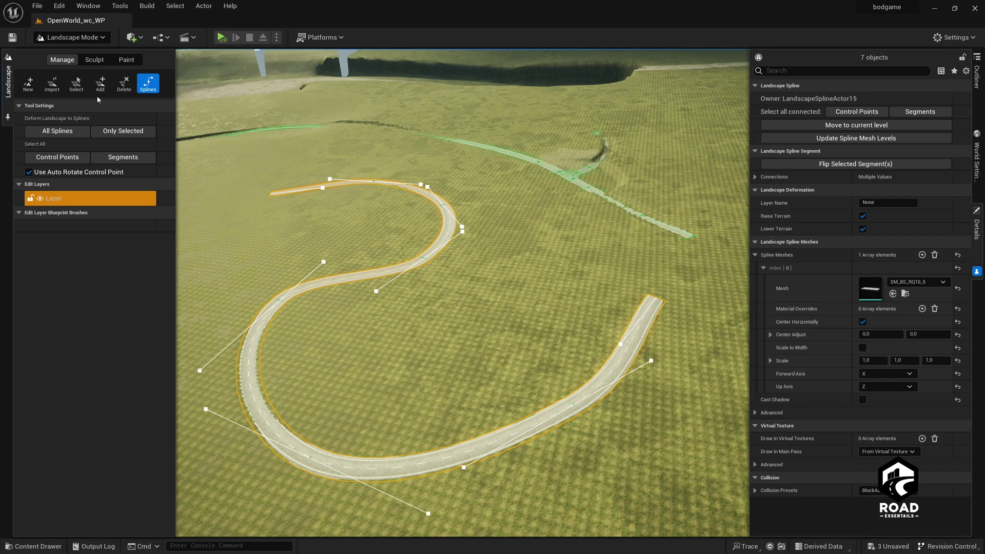
pyautogui.click(137, 131)
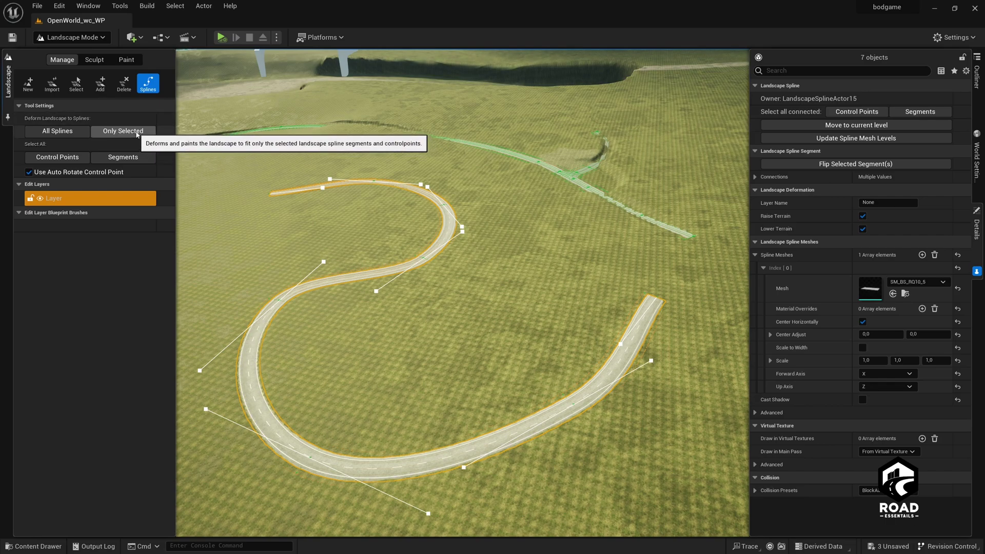
pyautogui.click(137, 132)
pyautogui.press('w')
pyautogui.moveTo(318, 231); pyautogui.dragTo(318, 267, button='right')
pyautogui.moveTo(501, 395); pyautogui.dragTo(587, 386, button='right')
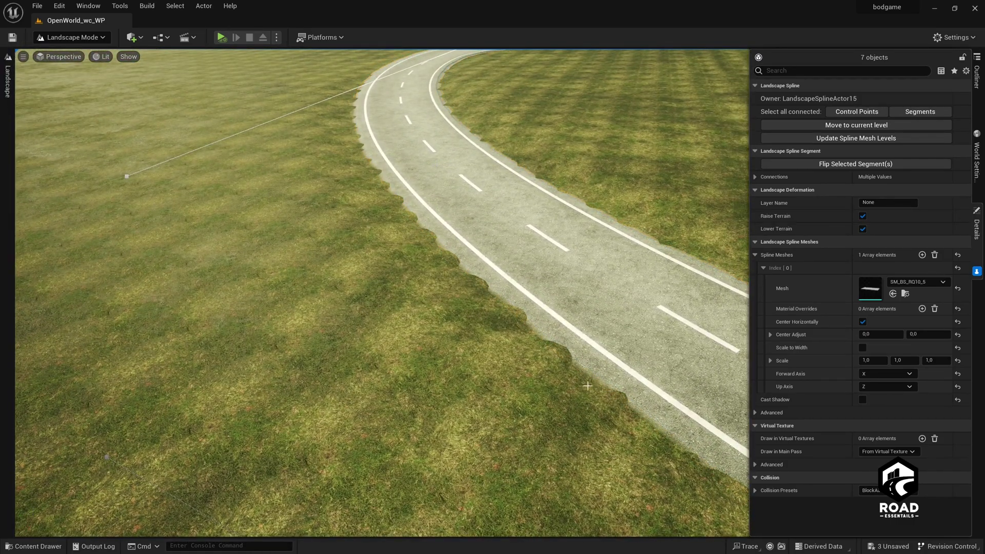
# Switch to landscape sculpting with a tool strength of about 0.05 and a brush size of about 371.
pyautogui.click(7, 80)
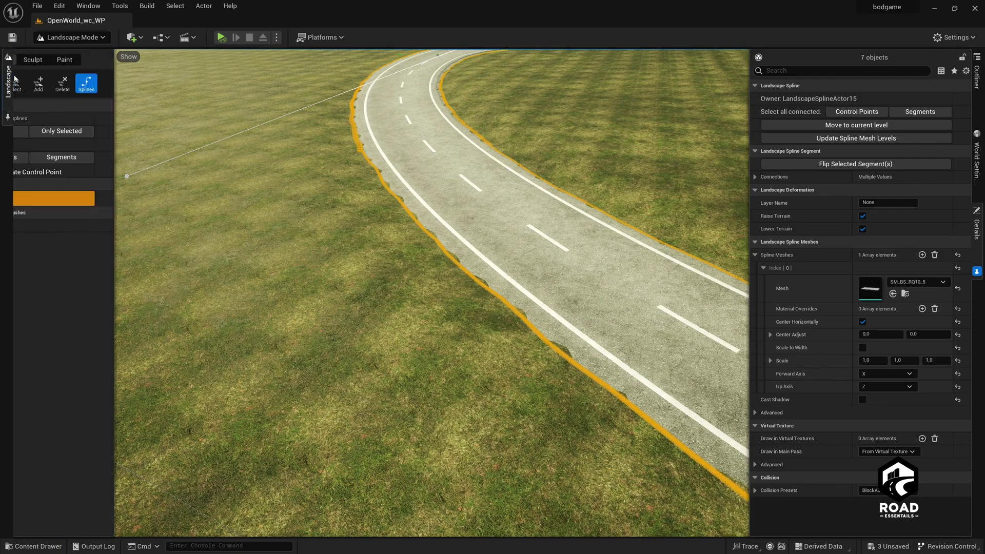
pyautogui.click(104, 61)
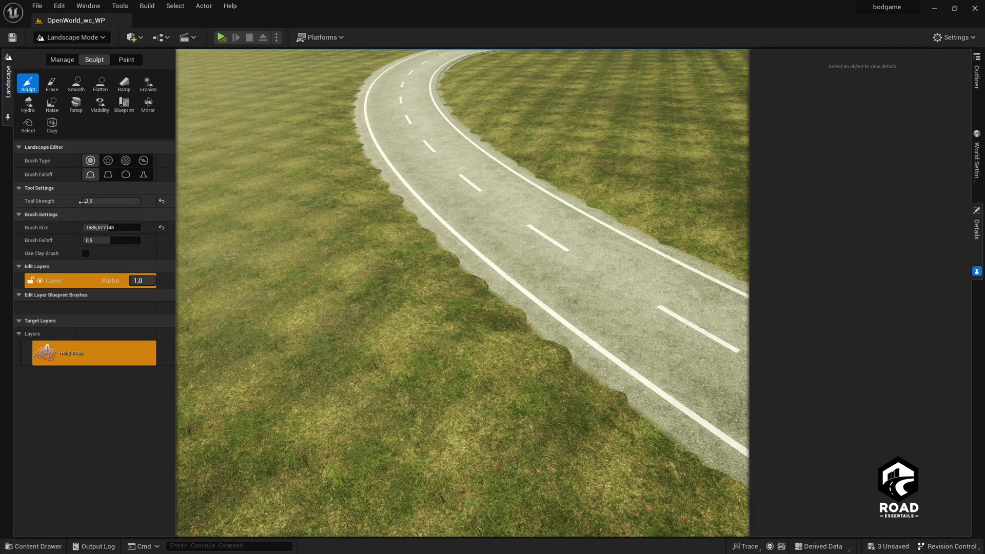
pyautogui.moveTo(119, 201); pyautogui.dragTo(88, 201)
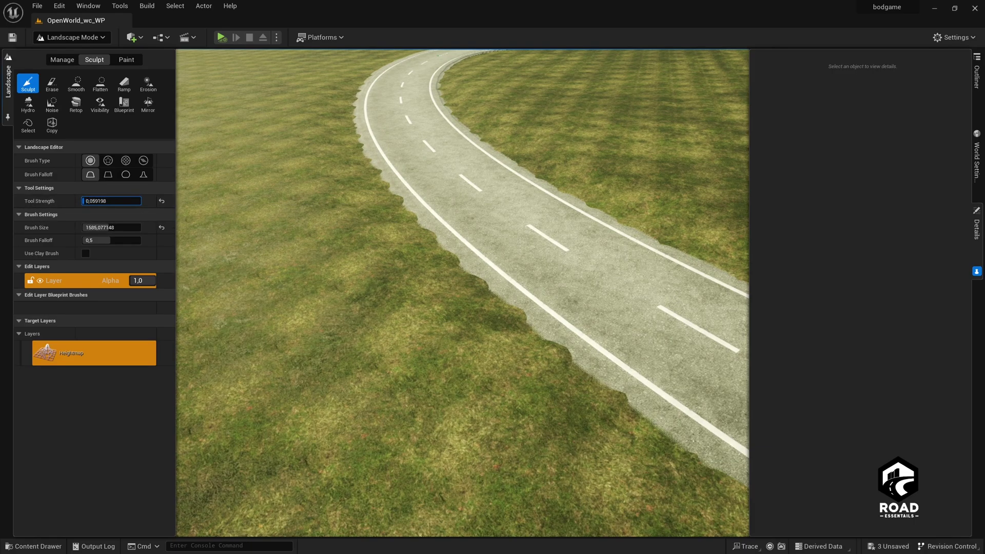
pyautogui.moveTo(356, 146); pyautogui.dragTo(257, 170, button='right')
pyautogui.click(8, 81)
pyautogui.moveTo(115, 227); pyautogui.dragTo(94, 227)
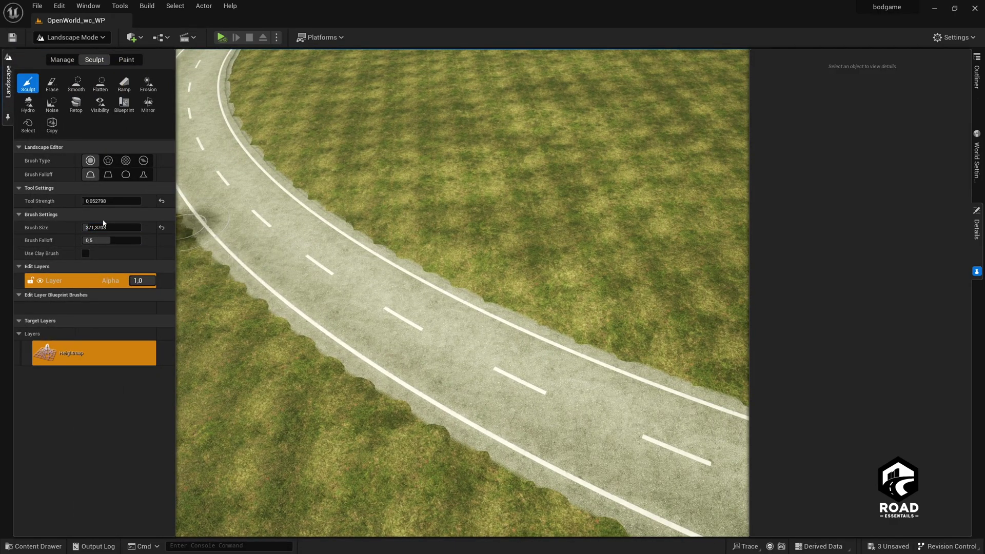
# Sculpt the grass verge along the outer edge of the road's wide curve in a full-screen viewport.
pyautogui.moveTo(431, 229); pyautogui.dragTo(443, 224, button='right')
pyautogui.press('F11')
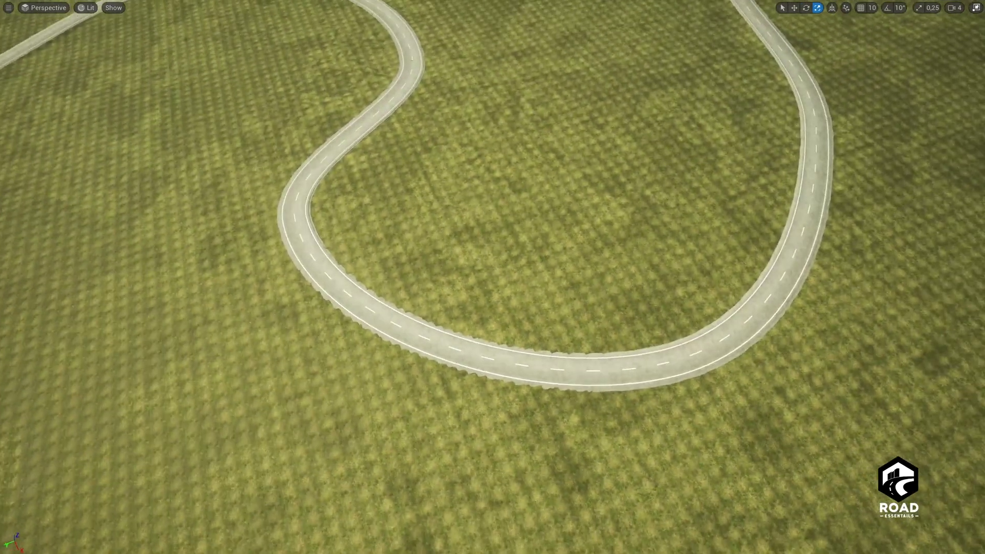
pyautogui.scroll(-2, 185, 192)
pyautogui.moveTo(184, 191); pyautogui.dragTo(185, 239, button='right')
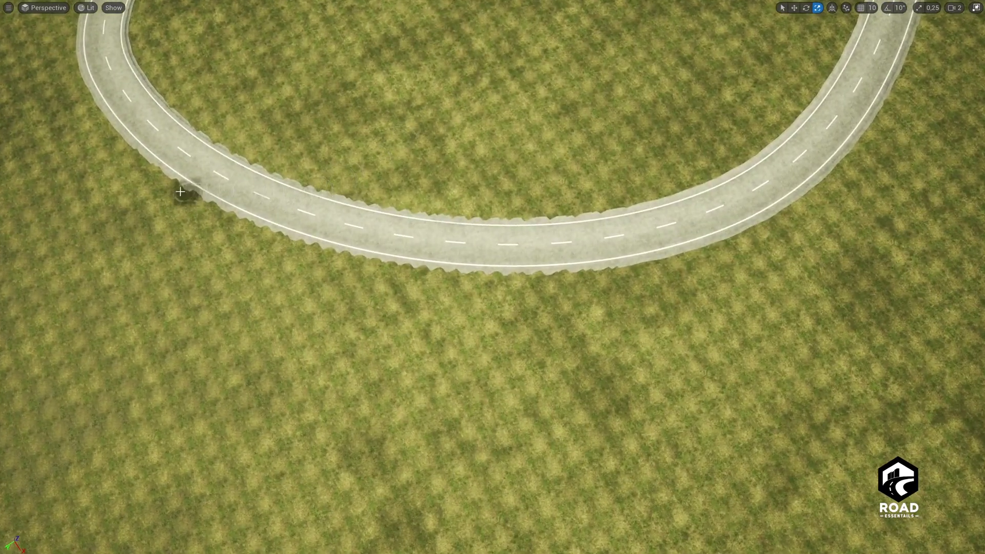
pyautogui.moveTo(184, 192)
pyautogui.mouseDown()
pyautogui.moveTo(234, 220)
pyautogui.moveTo(574, 276)
pyautogui.mouseUp()
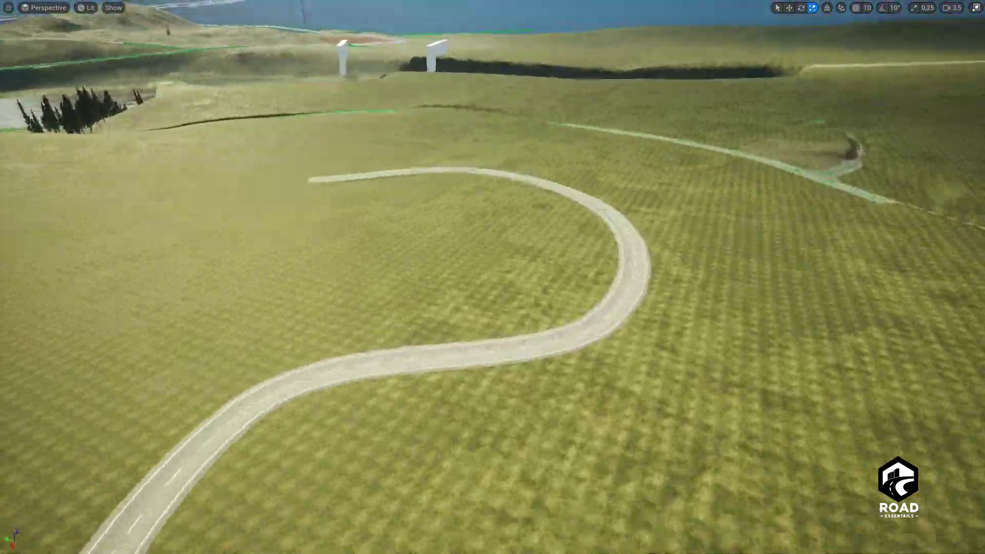
# Examine the winding road and the transition between its edge and the surrounding grass from close range.
pyautogui.moveTo(492, 277); pyautogui.dragTo(410, 395, button='right')
pyautogui.scroll(2, 492, 277)
pyautogui.scroll(-2, 493, 277)
pyautogui.scroll(-4, 493, 277)
pyautogui.scroll(-2, 493, 277)
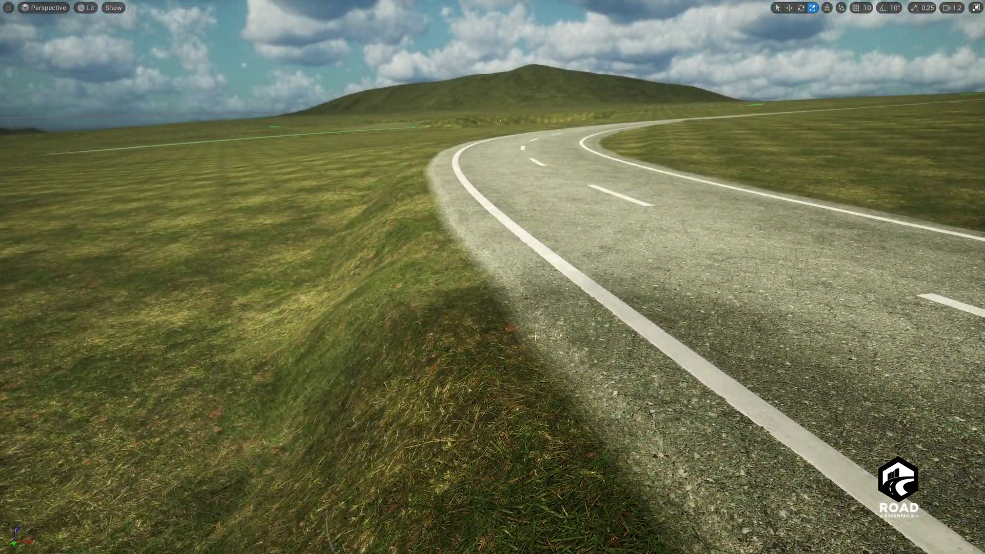
pyautogui.moveTo(535, 336); pyautogui.dragTo(800, 205, button='right')
pyautogui.scroll(-2, 535, 336)
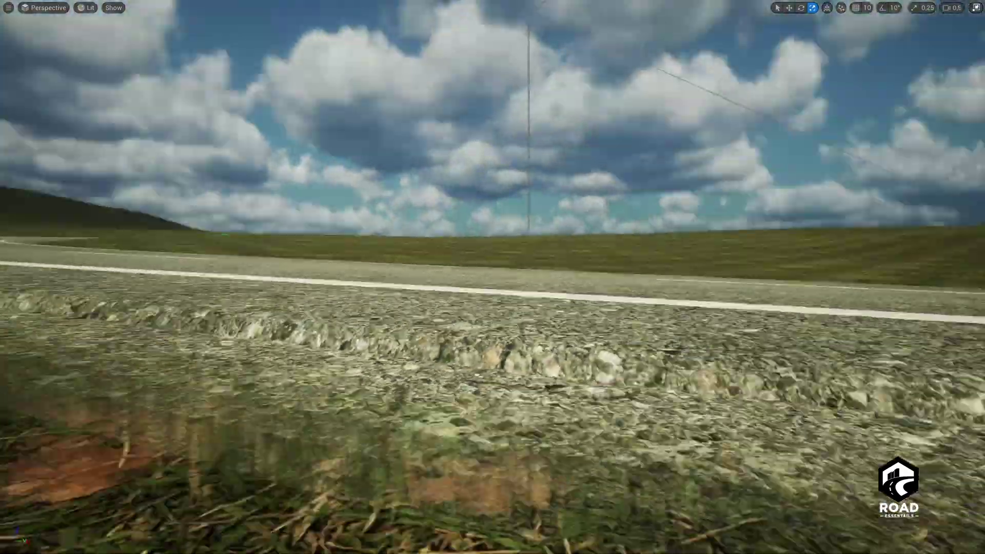
pyautogui.moveTo(492, 277)
pyautogui.mouseDown(button='right')
pyautogui.moveTo(918, 259)
pyautogui.moveTo(492, 277)
pyautogui.moveTo(416, 332)
pyautogui.moveTo(492, 278)
pyautogui.moveTo(308, 318)
pyautogui.moveTo(206, 323)
pyautogui.moveTo(134, 403)
pyautogui.mouseUp(button='right')
pyautogui.press('w')
pyautogui.press('e')
pyautogui.press('e')
pyautogui.scroll(2, 493, 277)
pyautogui.press('e')
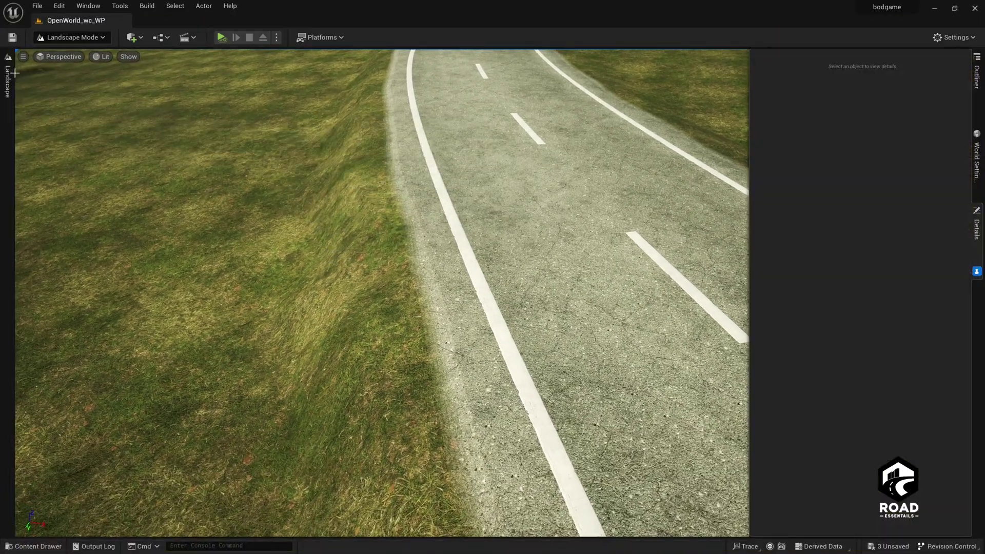
# Return to landscape spline editing, select all control points of the road spline, and display the viewport in wireframe.
pyautogui.click(8, 77)
pyautogui.click(62, 59)
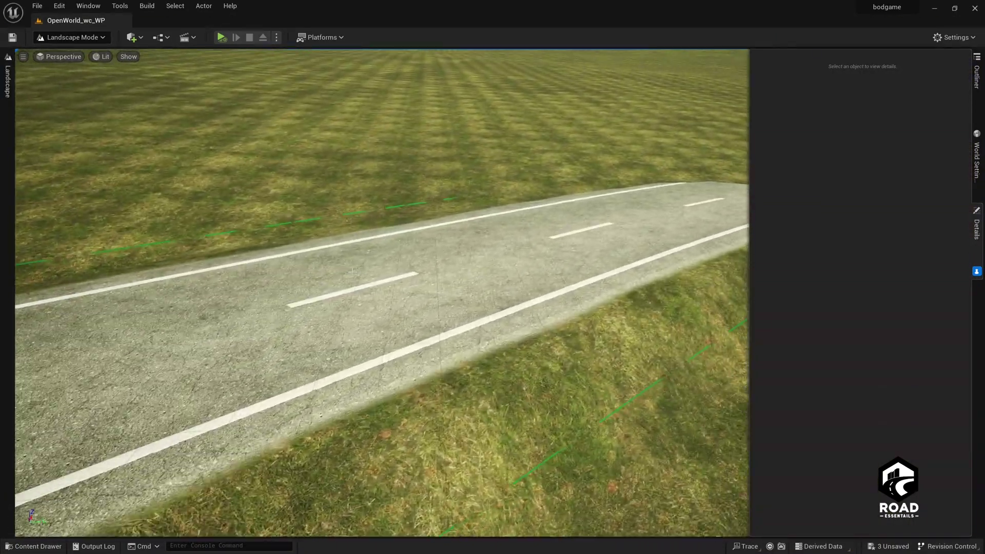
pyautogui.click(590, 246)
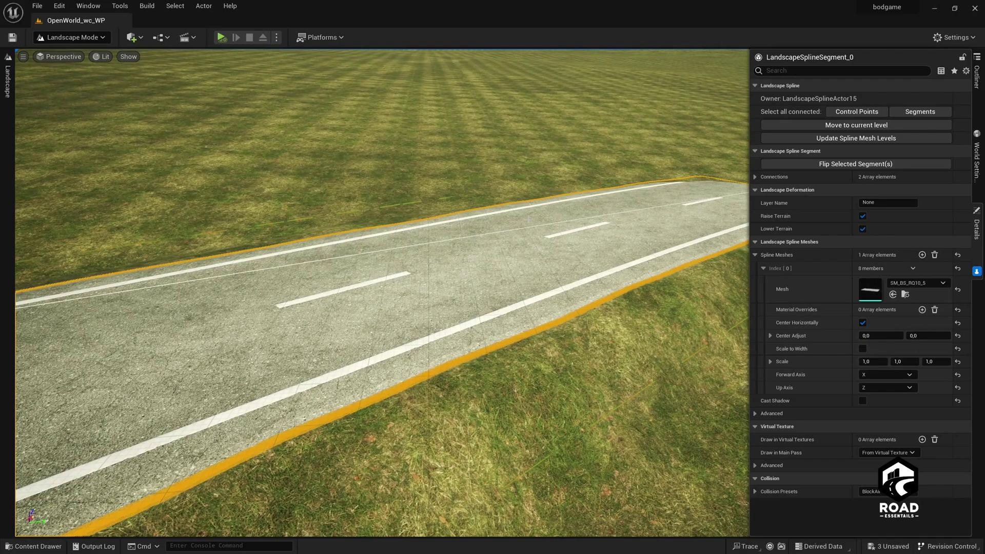
pyautogui.click(842, 113)
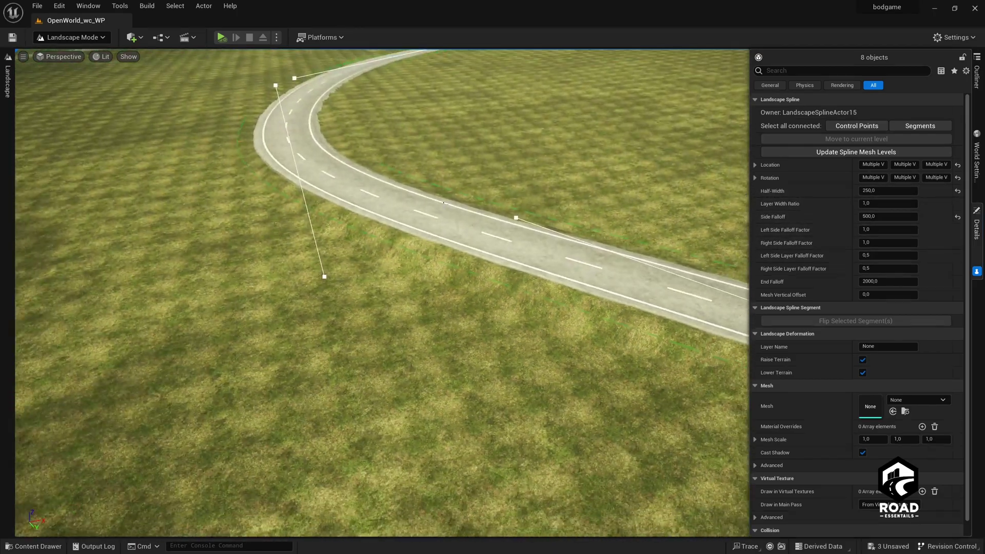
pyautogui.moveTo(444, 203)
pyautogui.mouseDown(button='right')
pyautogui.moveTo(427, 202)
pyautogui.moveTo(437, 197)
pyautogui.mouseUp(button='right')
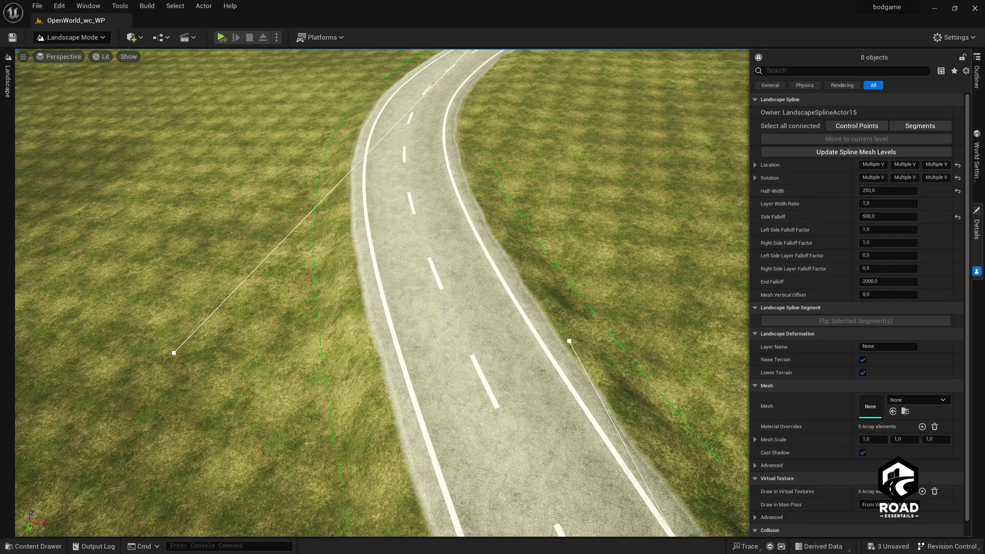
pyautogui.hotkey('alt', '2')
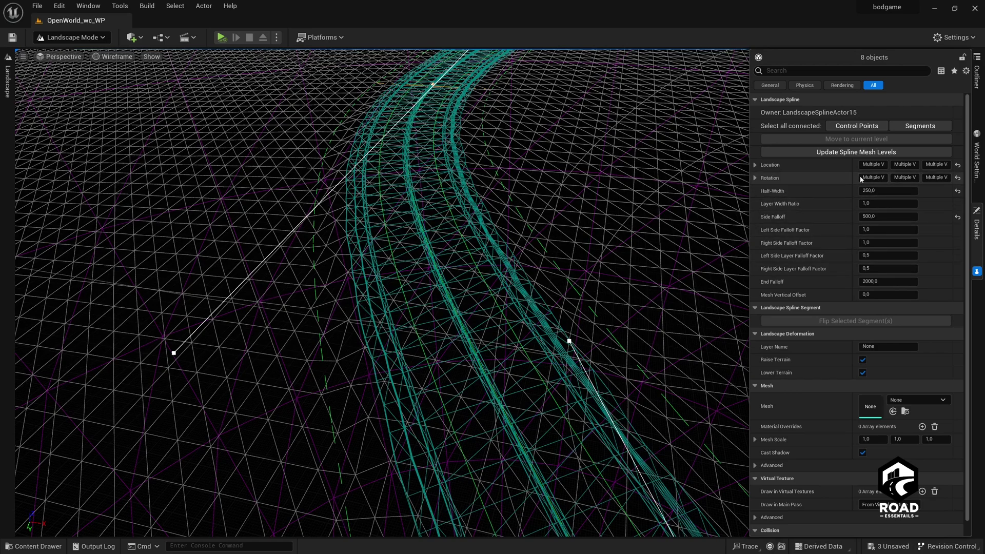
# Set the half-width of all selected road spline control points to 520.
pyautogui.click(876, 190)
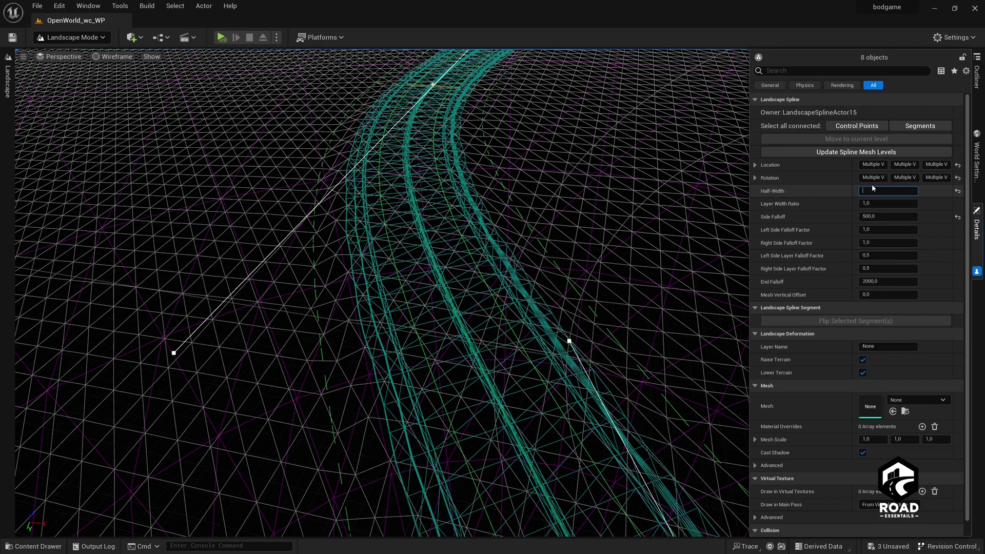
pyautogui.press('Return')
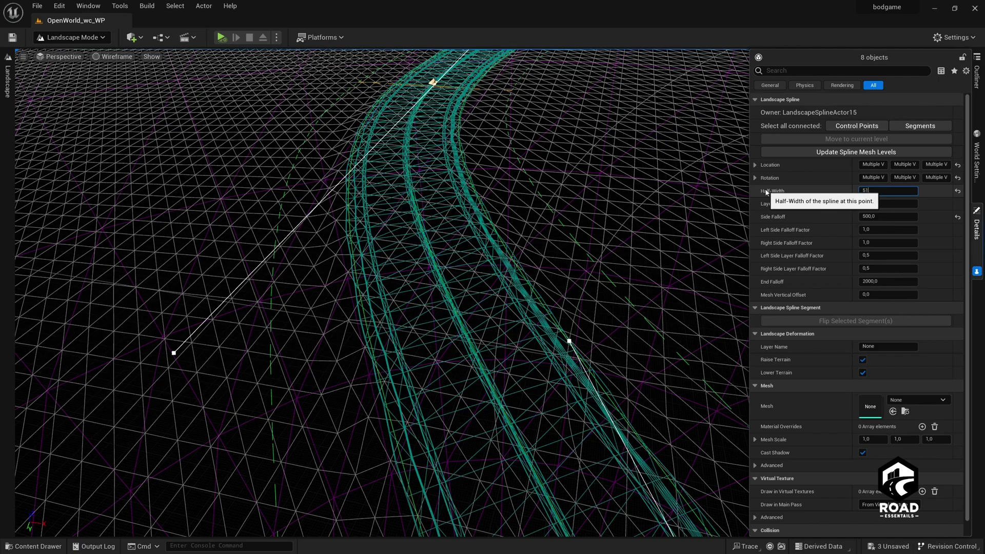
pyautogui.press('Return')
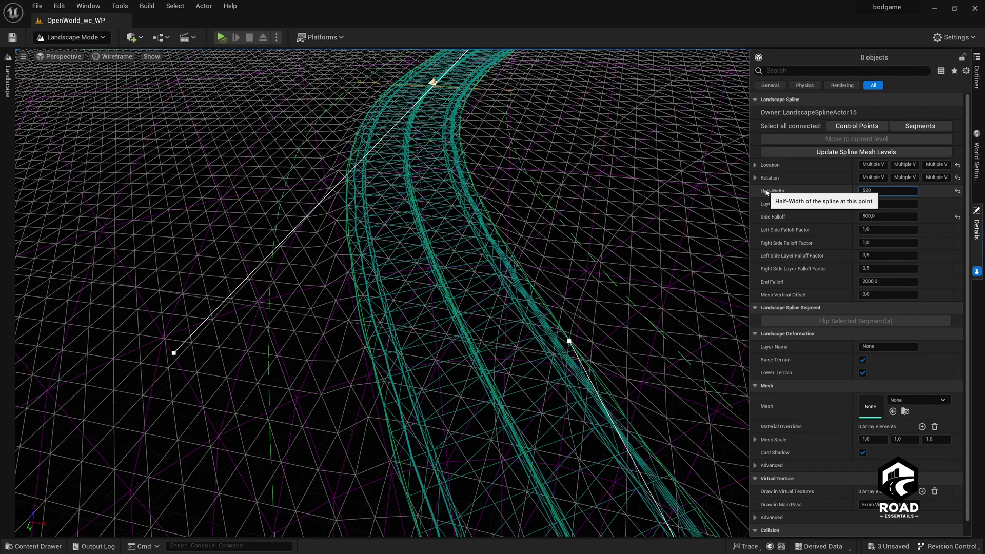
pyautogui.write('520')
pyautogui.press('Return')
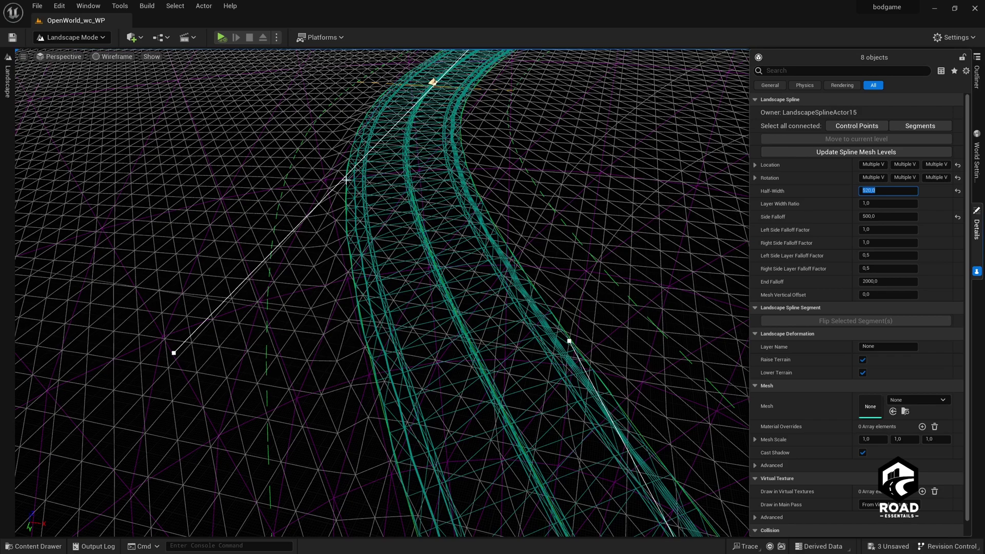
pyautogui.moveTo(346, 173); pyautogui.dragTo(347, 202)
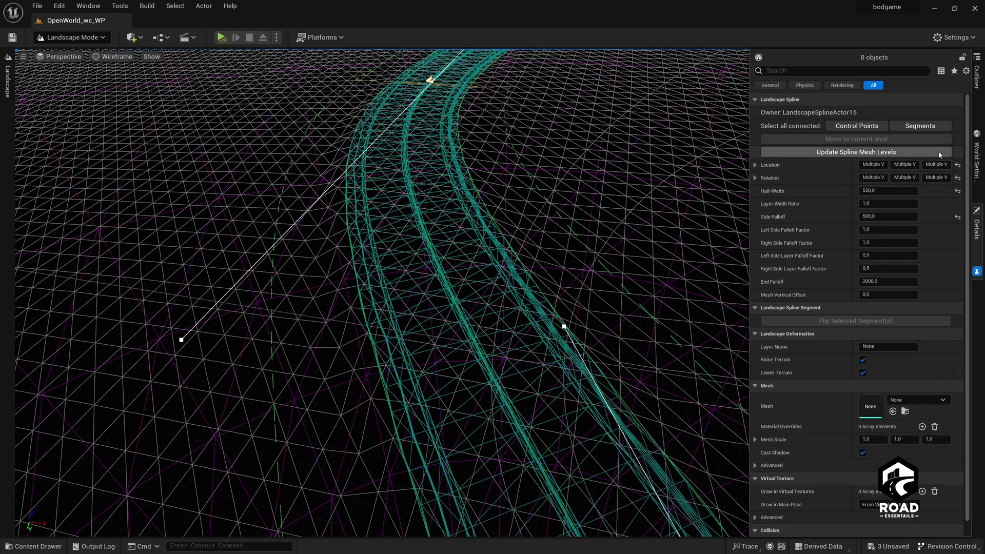
# Select all segments of the road spline, deform the landscape to them, and return the viewport to lit shading.
pyautogui.click(923, 127)
pyautogui.press('f')
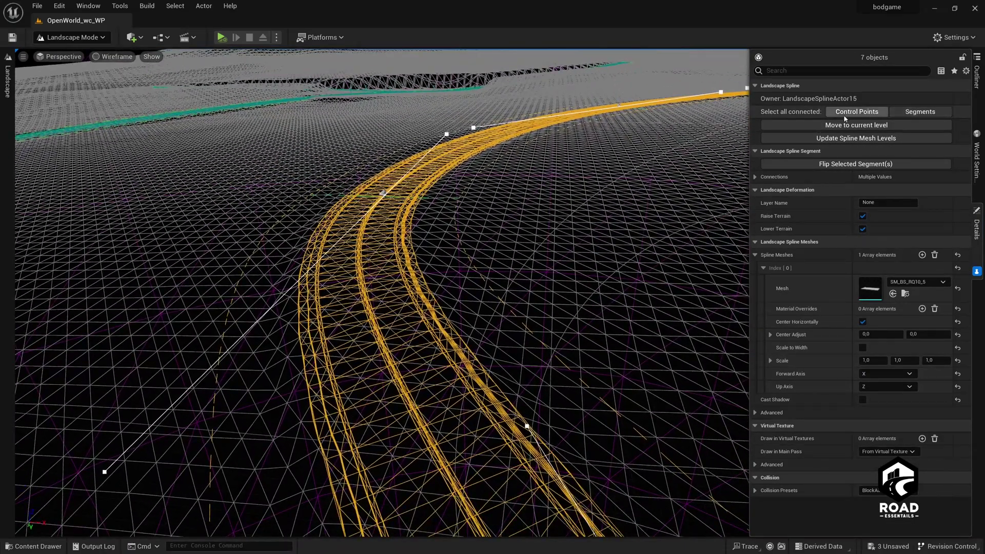
pyautogui.click(6, 81)
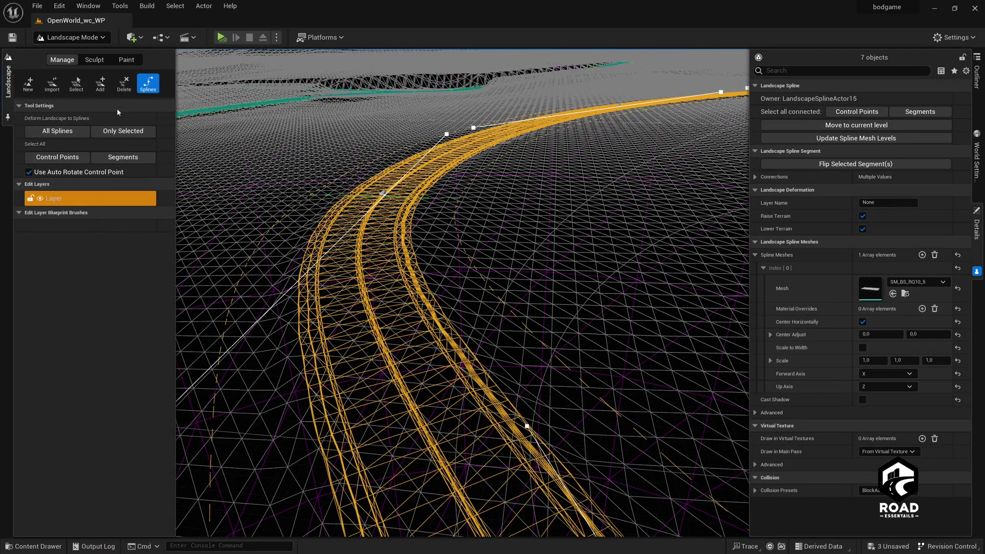
pyautogui.moveTo(385, 145); pyautogui.dragTo(383, 140, button='right')
pyautogui.hotkey('alt', '4')
pyautogui.click(8, 80)
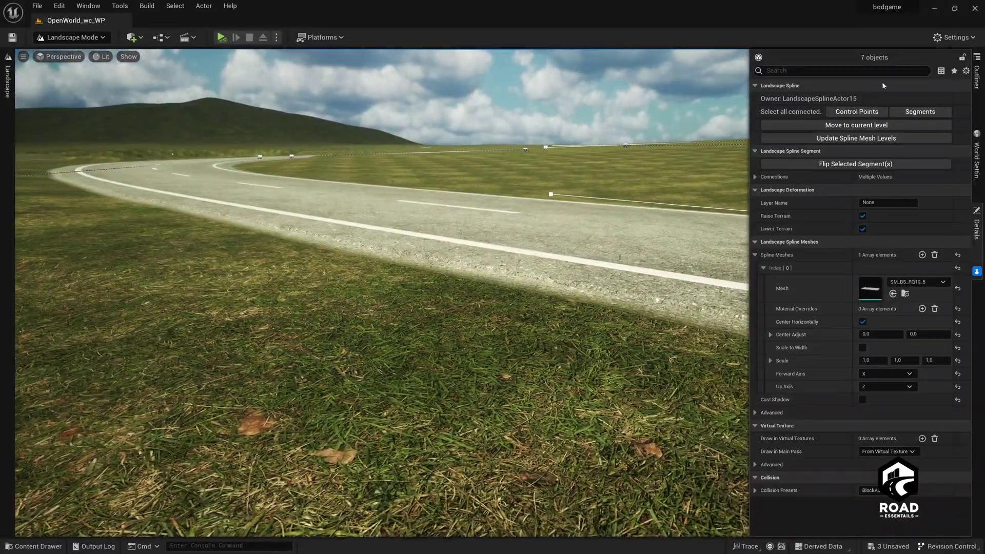
# Try lowering the road spline control point in the wide curve to a height of about 393.
pyautogui.keyDown('ctrl'); pyautogui.click(334, 181); pyautogui.keyUp('ctrl')
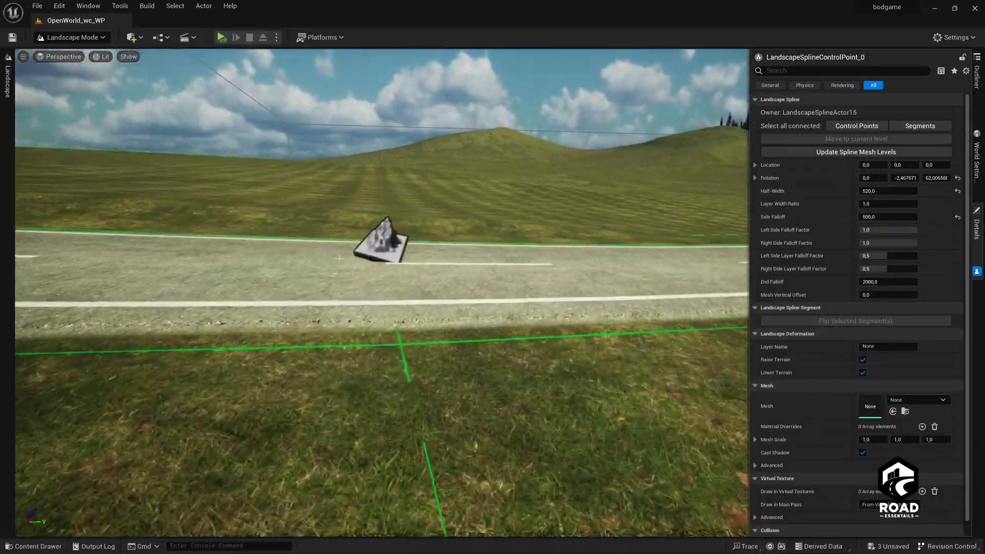
pyautogui.press('Escape')
pyautogui.click(377, 241)
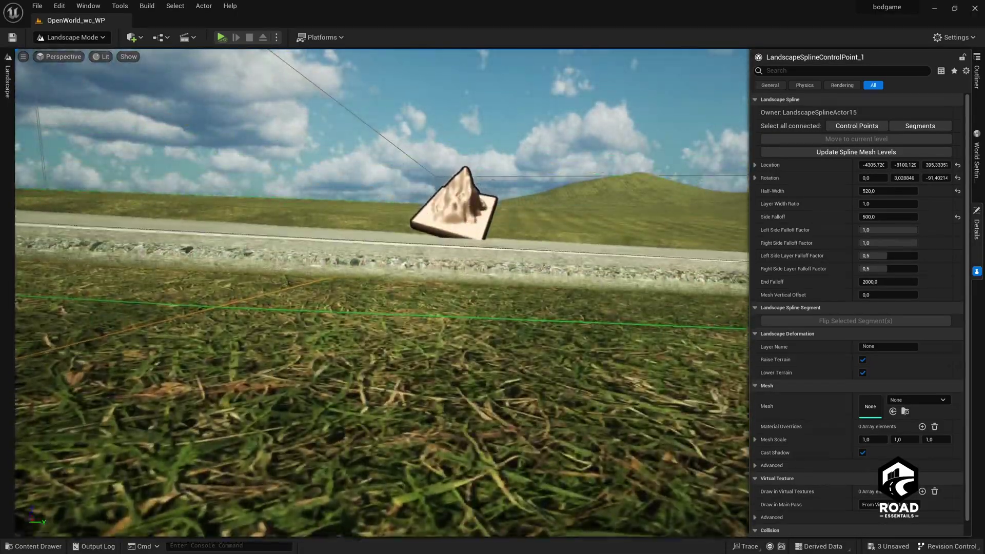
pyautogui.moveTo(698, 211); pyautogui.dragTo(588, 210, button='right')
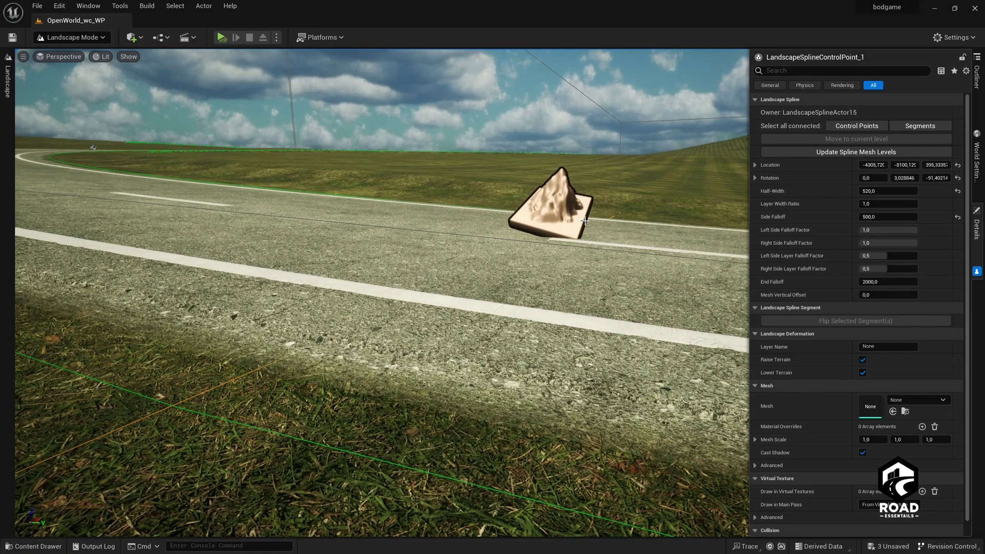
pyautogui.moveTo(550, 213); pyautogui.dragTo(548, 214)
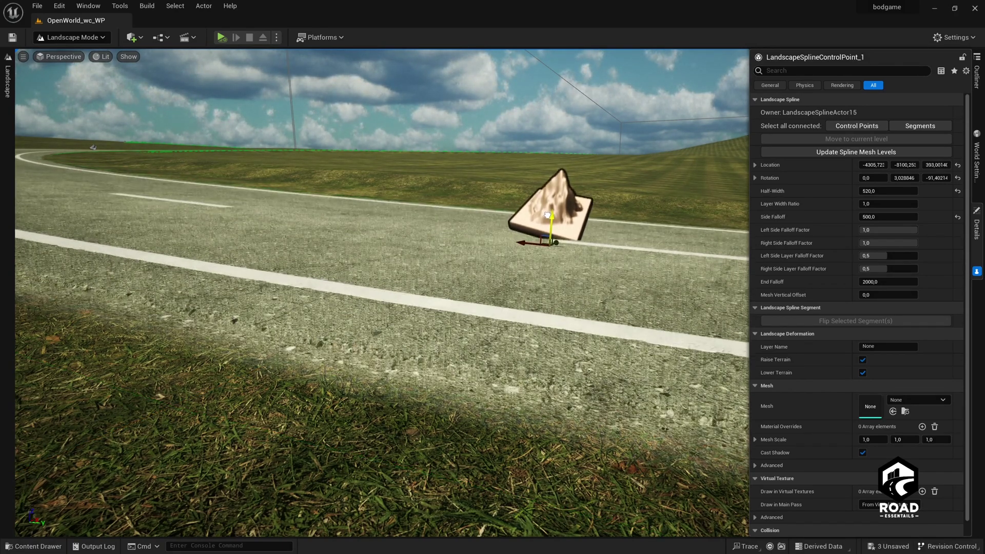
pyautogui.moveTo(548, 214); pyautogui.dragTo(437, 216, button='right')
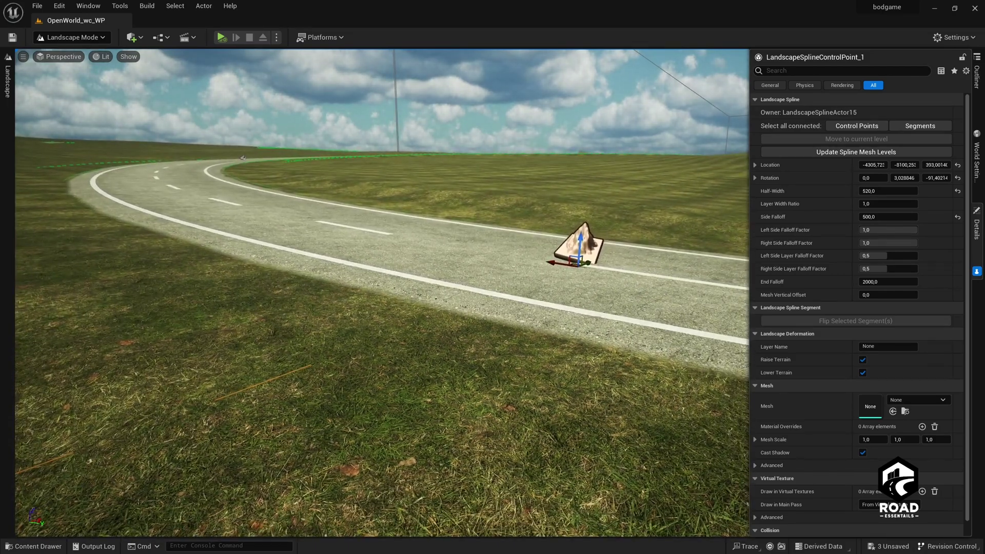
pyautogui.hotkey('ctrl', 'z')
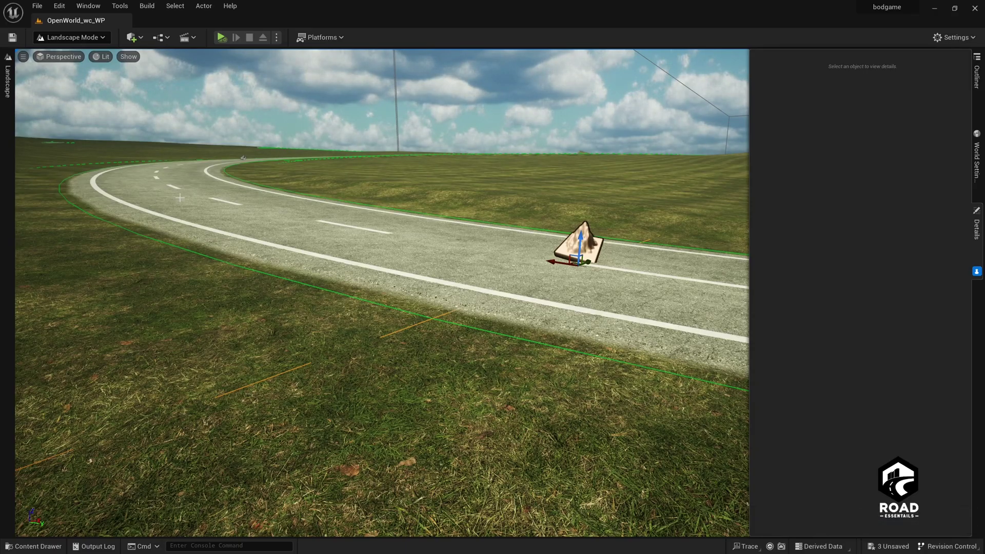
# Examine the transition between road edge and grass from close range in lit, unlit and wireframe shading.
pyautogui.press('w')
pyautogui.moveTo(603, 307); pyautogui.dragTo(552, 185, button='right')
pyautogui.press('w')
pyautogui.press('s')
pyautogui.press('w')
pyautogui.press('s')
pyautogui.hotkey('alt', '3')
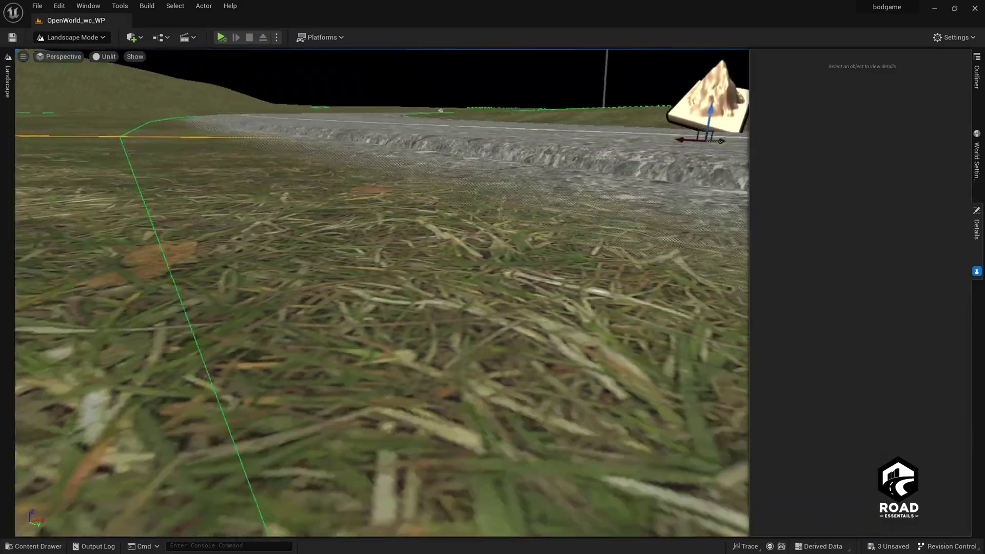
pyautogui.hotkey('alt', '2')
pyautogui.moveTo(584, 318); pyautogui.dragTo(584, 313, button='right')
pyautogui.hotkey('alt', '4')
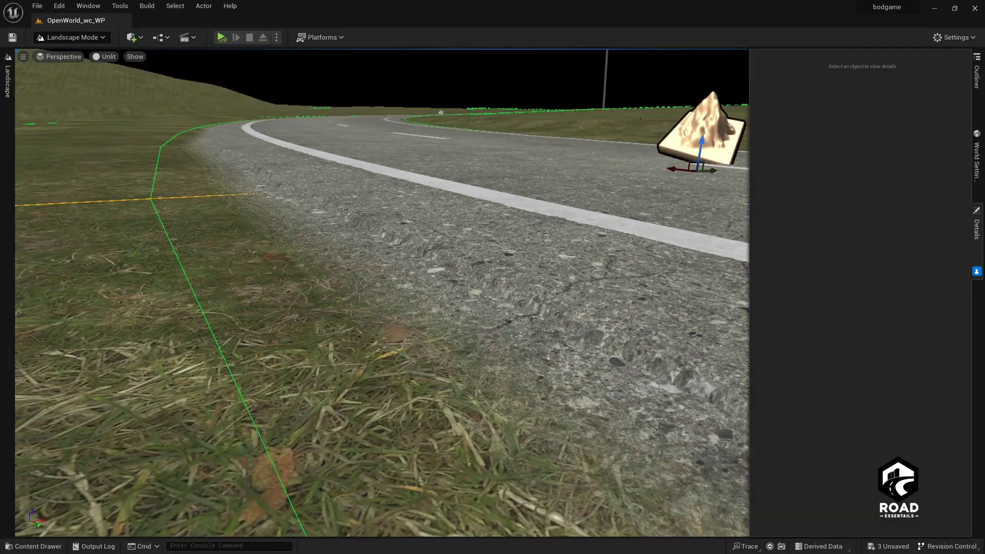
pyautogui.hotkey('alt', '2')
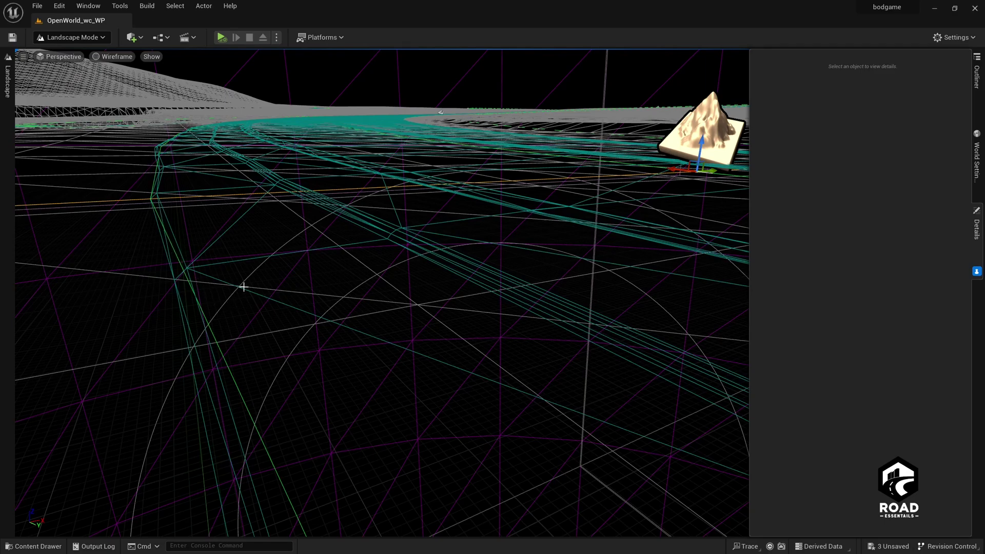
pyautogui.hotkey('alt', '4')
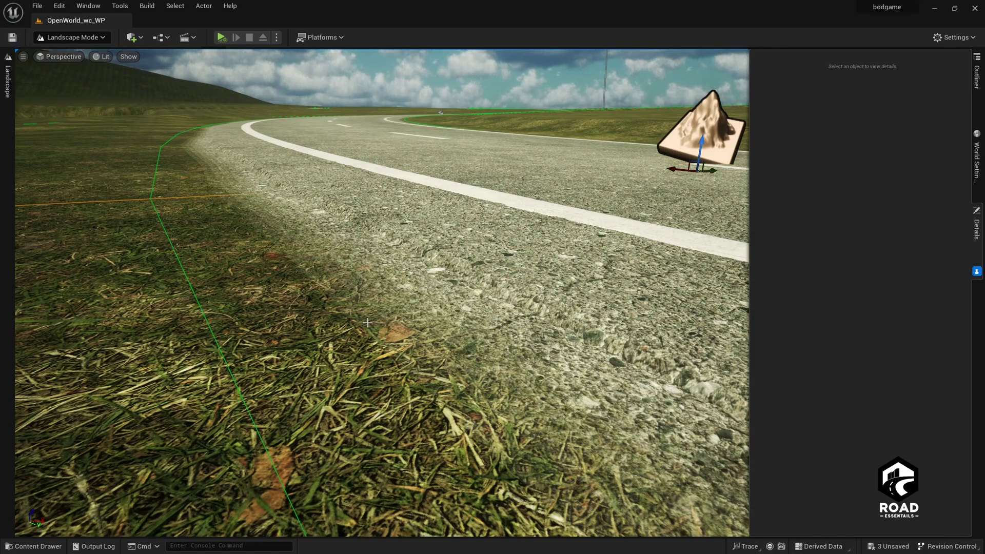
pyautogui.moveTo(230, 175); pyautogui.dragTo(261, 130, button='right')
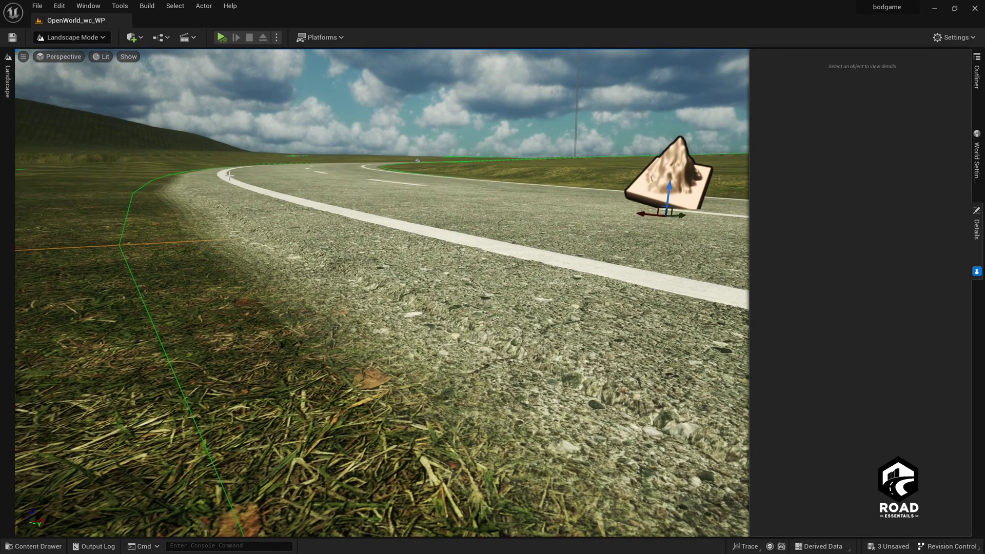
pyautogui.hotkey('shift', '1')
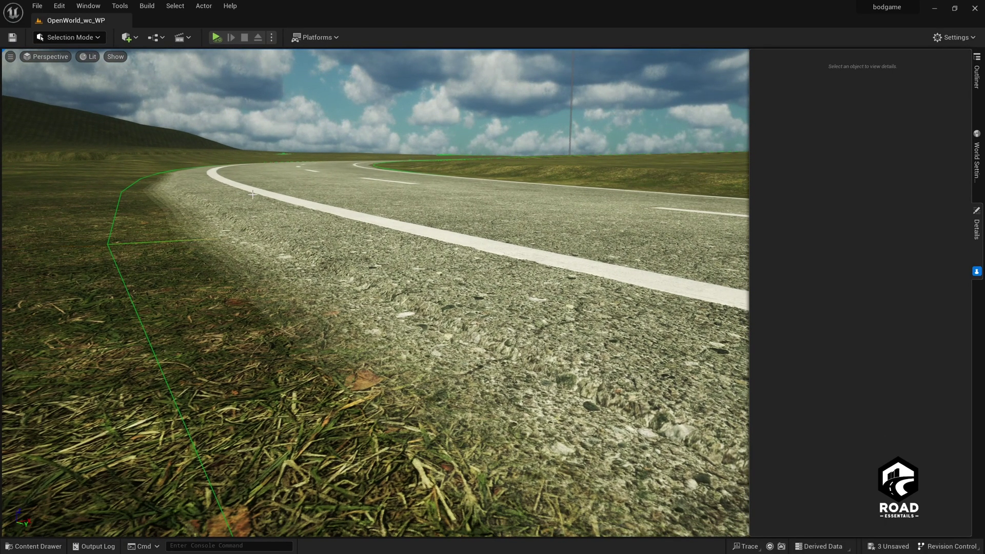
pyautogui.hotkey('shift', '2')
# Open the curve segment's spline mesh SM_BS_RQ10_5 and its road material instance MI_Road_BS_RQ10_5.
pyautogui.moveTo(97, 158); pyautogui.dragTo(200, 251, button='right')
pyautogui.moveTo(271, 255); pyautogui.dragTo(272, 256, button='right')
pyautogui.press('e')
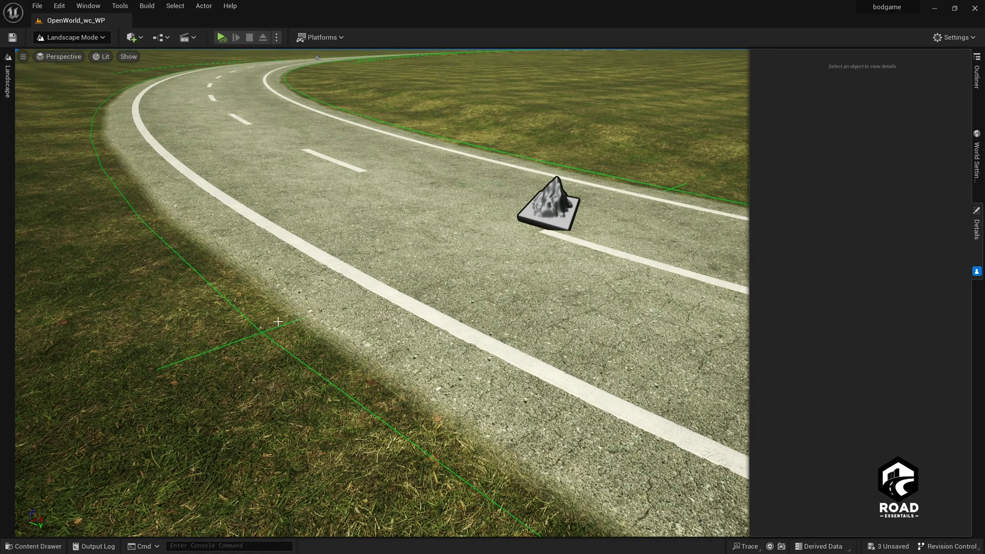
pyautogui.scroll(-3, 323, 286)
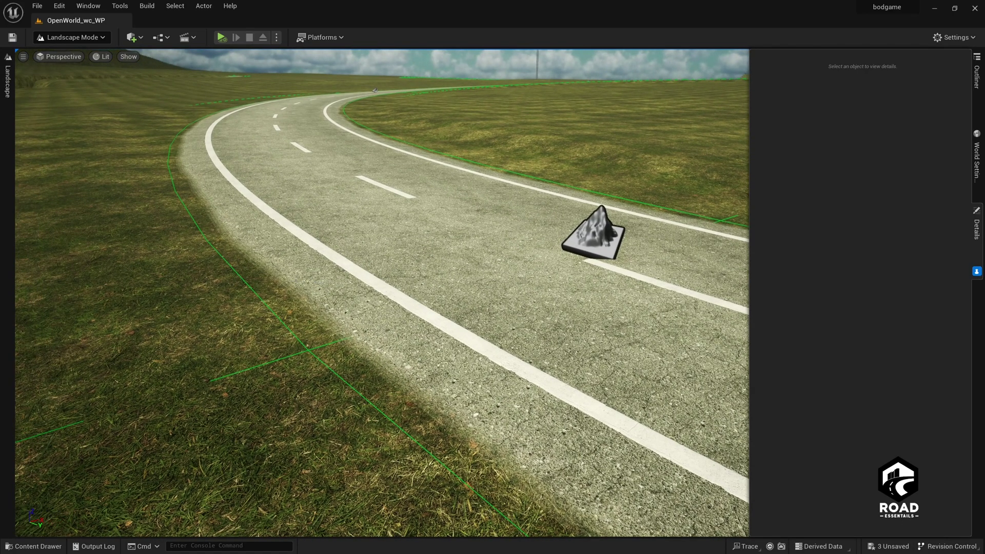
pyautogui.click(316, 241)
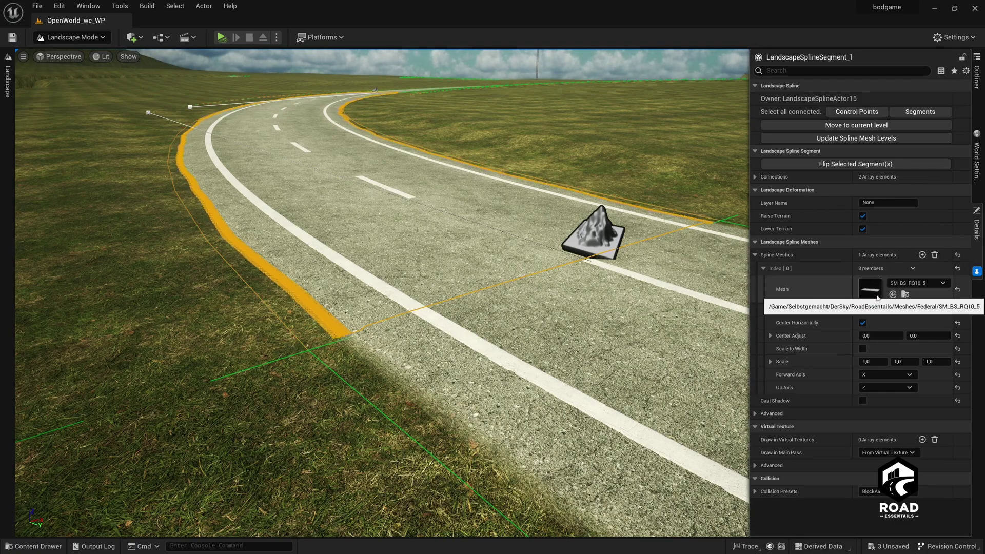
pyautogui.click(44, 546)
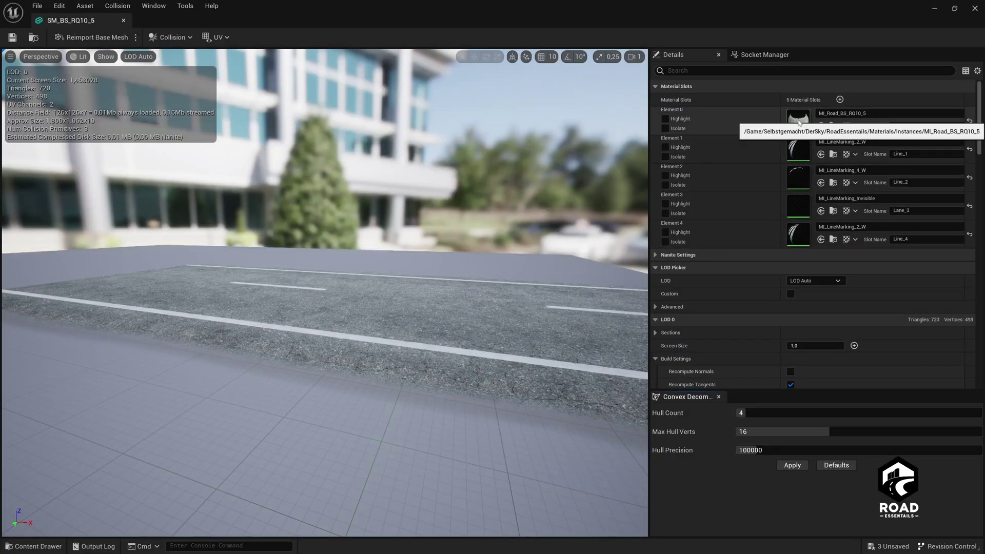
pyautogui.doubleClick(798, 122)
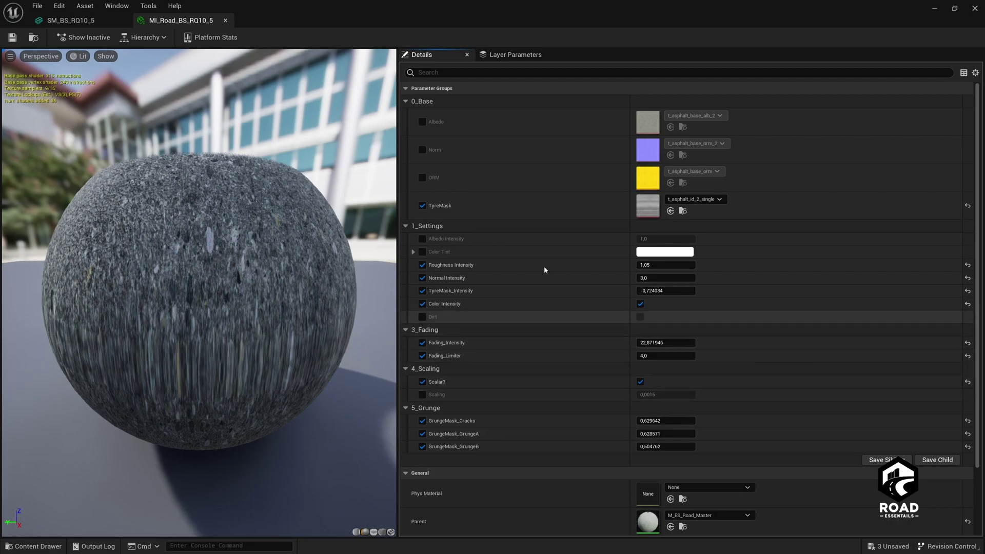
# Try Fading_Intensity values of about 21.03 and 24.5 in the road material while comparing the road edge, and undo the change.
pyautogui.moveTo(517, 5); pyautogui.dragTo(619, 78)
pyautogui.moveTo(360, 308); pyautogui.dragTo(329, 246, button='right')
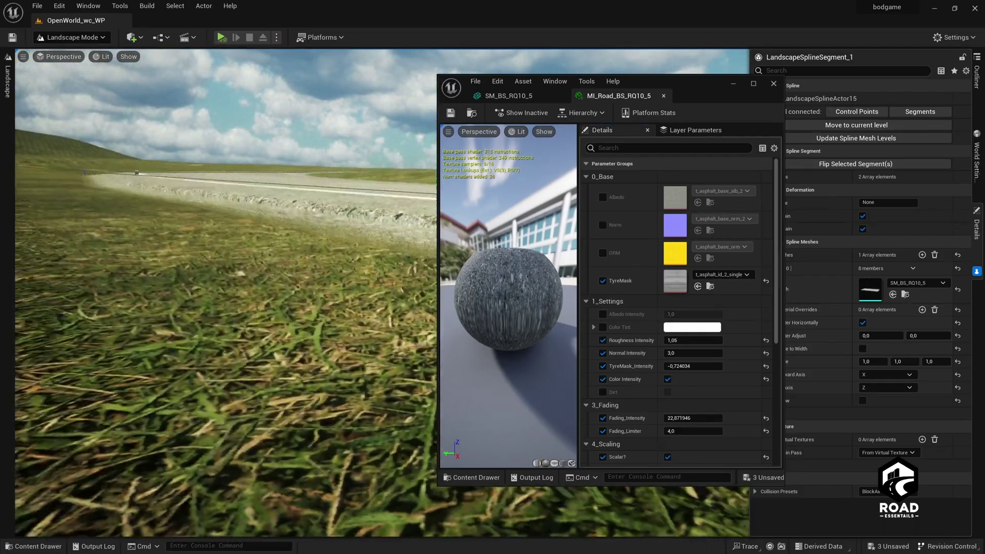
pyautogui.moveTo(226, 308); pyautogui.dragTo(226, 308, button='right')
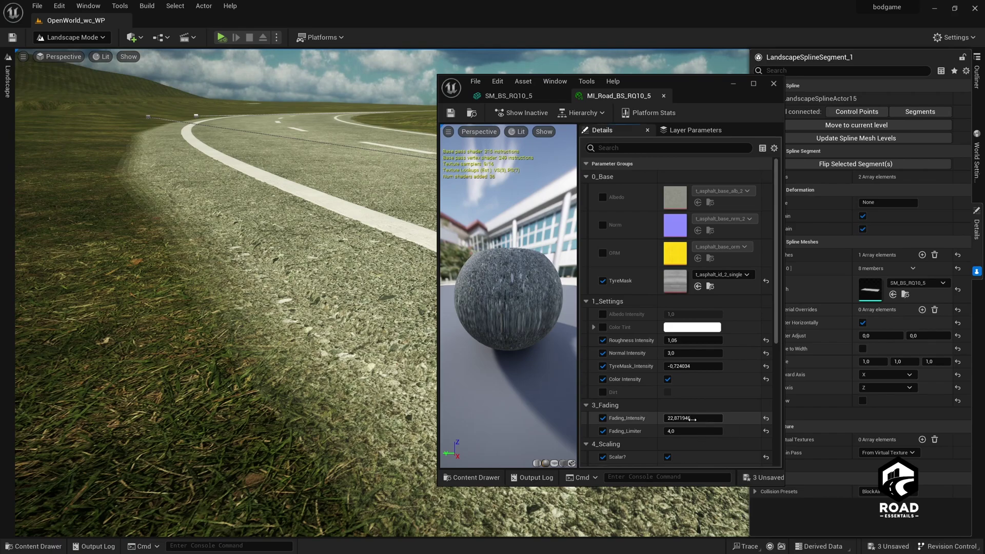
pyautogui.moveTo(692, 419); pyautogui.dragTo(675, 419)
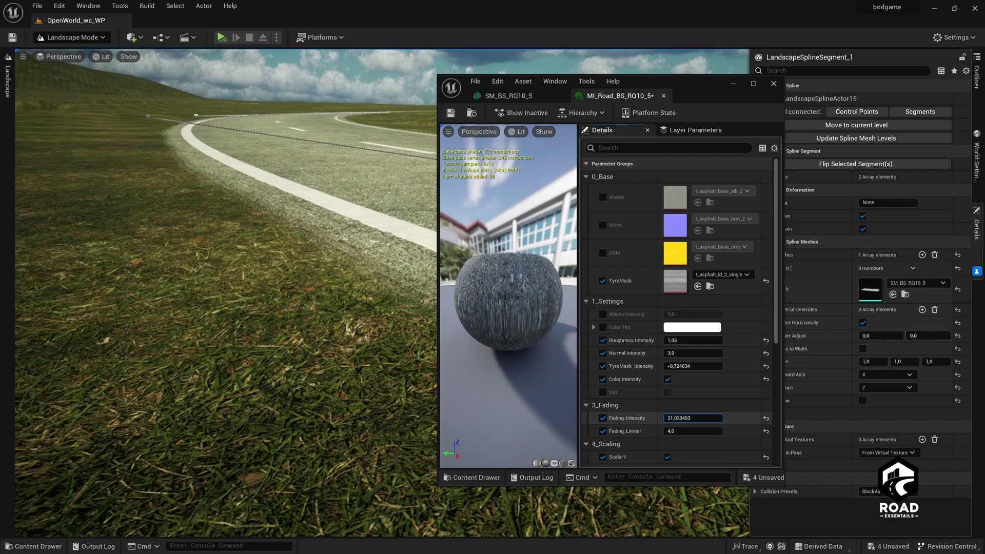
pyautogui.moveTo(675, 419); pyautogui.dragTo(696, 420)
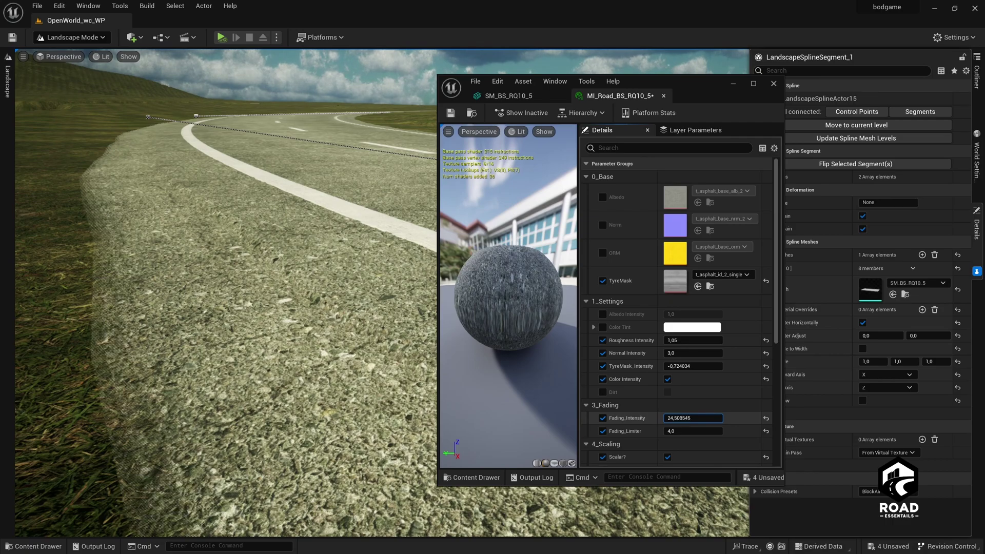
pyautogui.moveTo(226, 292)
pyautogui.mouseDown(button='right')
pyautogui.moveTo(246, 262)
pyautogui.moveTo(165, 264)
pyautogui.moveTo(244, 269)
pyautogui.moveTo(225, 308)
pyautogui.mouseUp(button='right')
pyautogui.press('s')
pyautogui.press('w')
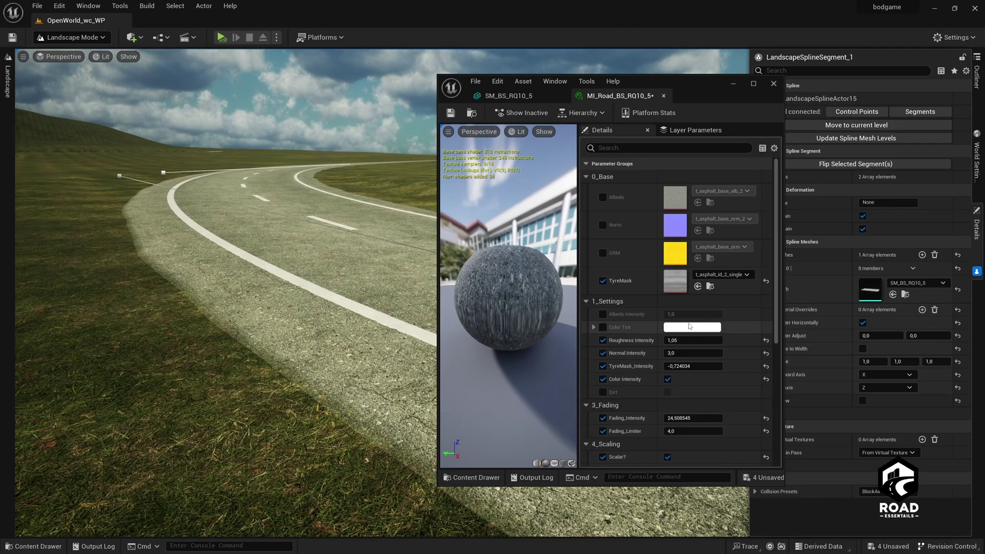
pyautogui.moveTo(226, 308); pyautogui.dragTo(280, 295, button='right')
pyautogui.hotkey('ctrl', 'z')
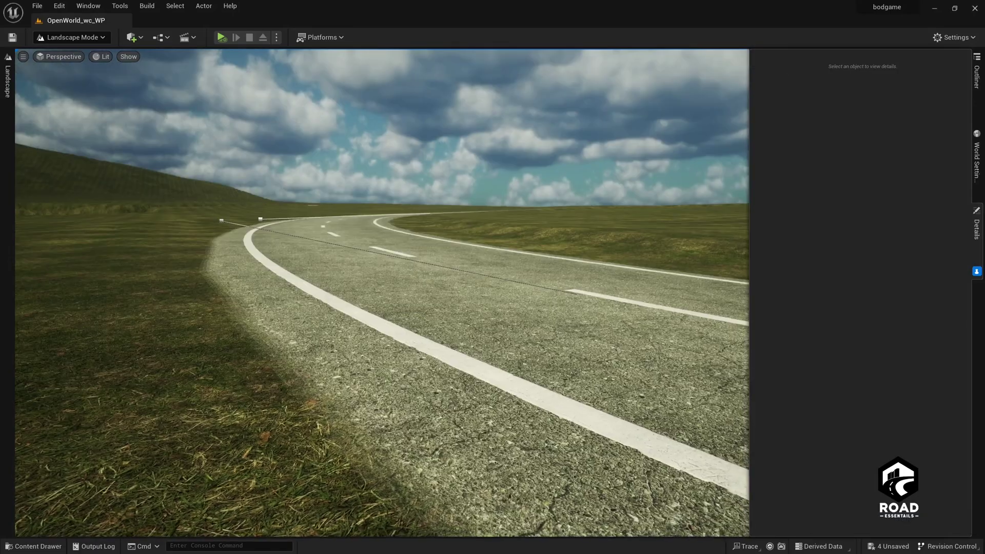
# Try lowering the wide curve's control point slightly once more to compare the road edge with the terrain.
pyautogui.moveTo(382, 293); pyautogui.dragTo(551, 290, button='right')
pyautogui.moveTo(597, 222); pyautogui.dragTo(598, 222, button='right')
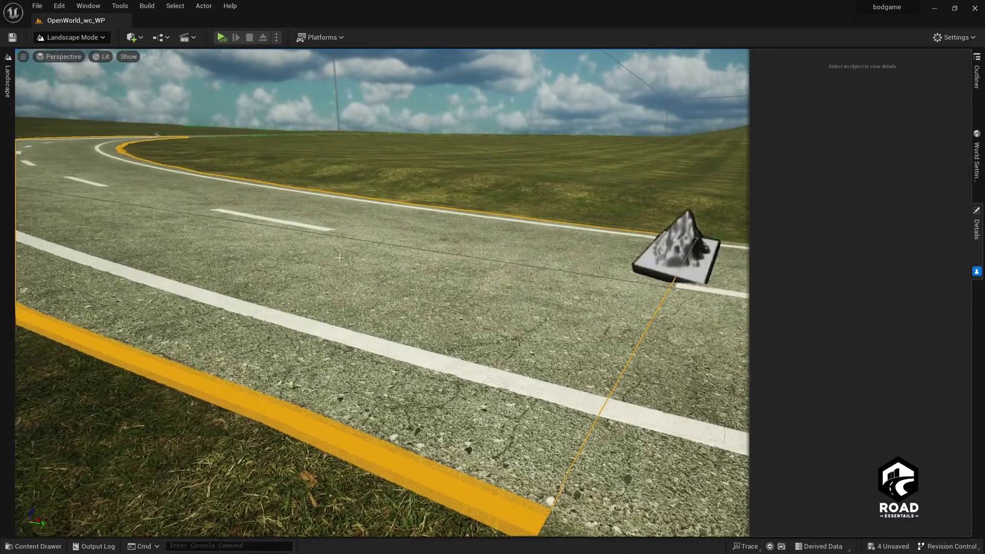
pyautogui.click(597, 222)
pyautogui.click(692, 245)
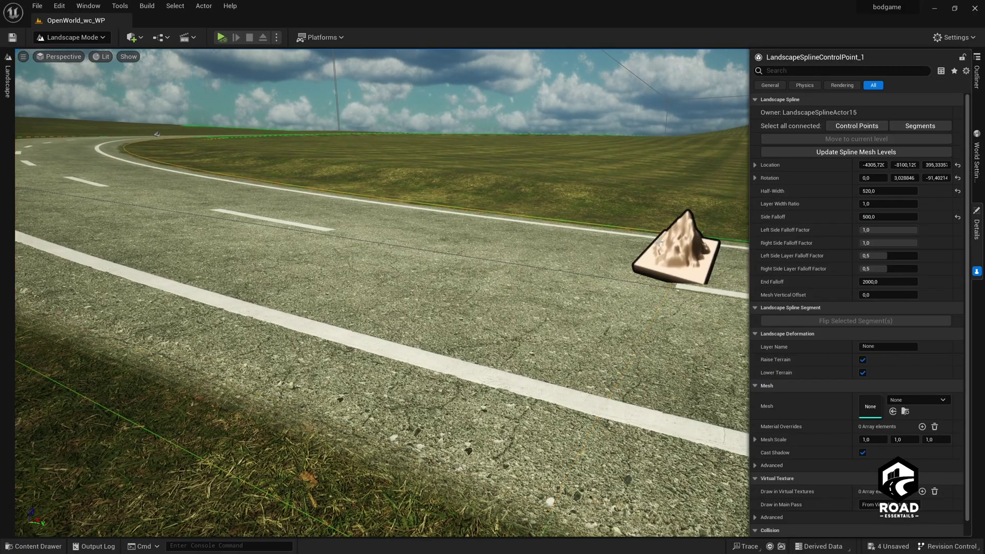
pyautogui.press('f')
pyautogui.moveTo(413, 188); pyautogui.dragTo(413, 197)
pyautogui.moveTo(413, 197); pyautogui.dragTo(412, 197, button='right')
pyautogui.hotkey('ctrl', 'z')
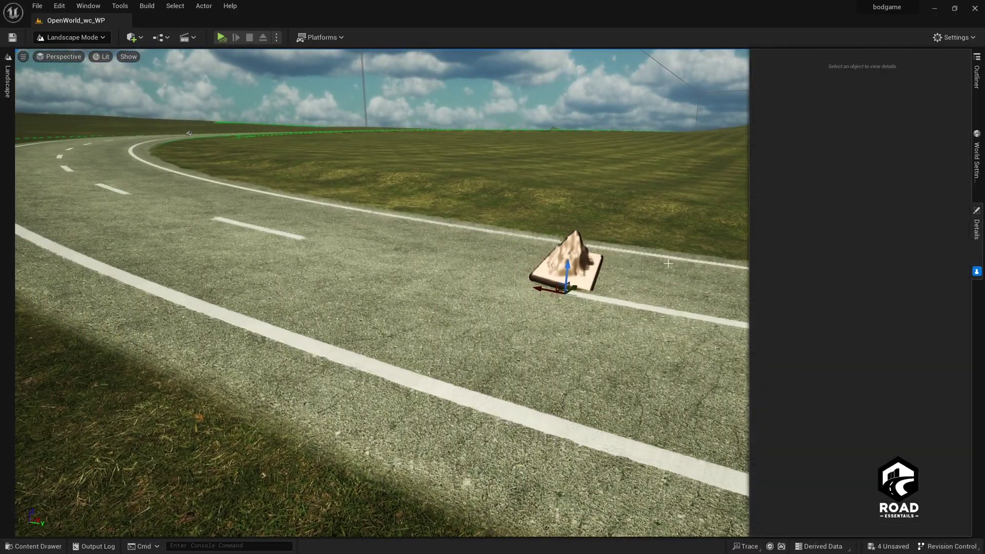
# Select all connected road spline segments and try a horizontal Center Adjust of -10 on their meshes, resetting it to 0.
pyautogui.click(595, 280)
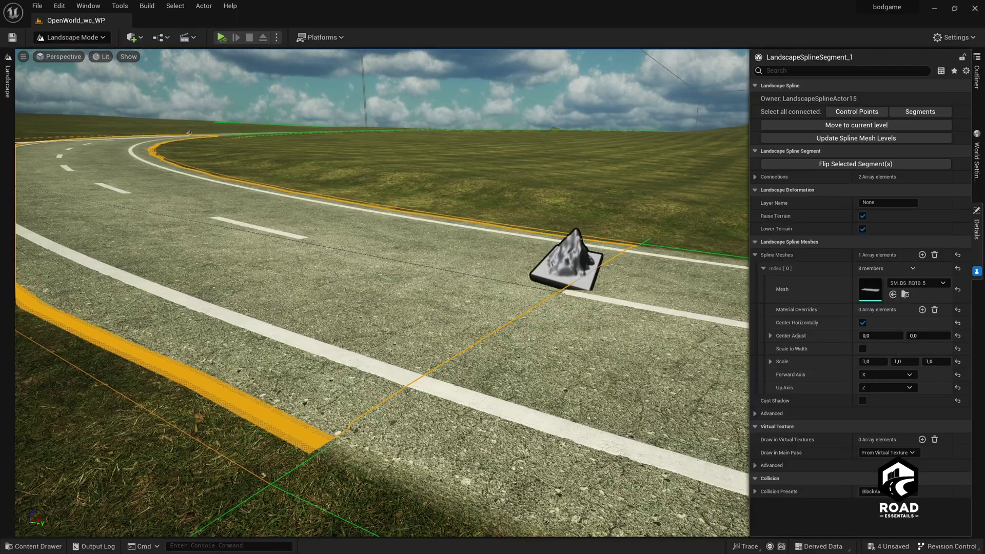
pyautogui.press('w')
pyautogui.moveTo(382, 292)
pyautogui.mouseDown(button='right')
pyautogui.moveTo(359, 354)
pyautogui.moveTo(359, 292)
pyautogui.moveTo(277, 292)
pyautogui.moveTo(355, 279)
pyautogui.moveTo(395, 313)
pyautogui.moveTo(395, 291)
pyautogui.mouseUp(button='right')
pyautogui.press('q')
pyautogui.press('e')
pyautogui.click(920, 111)
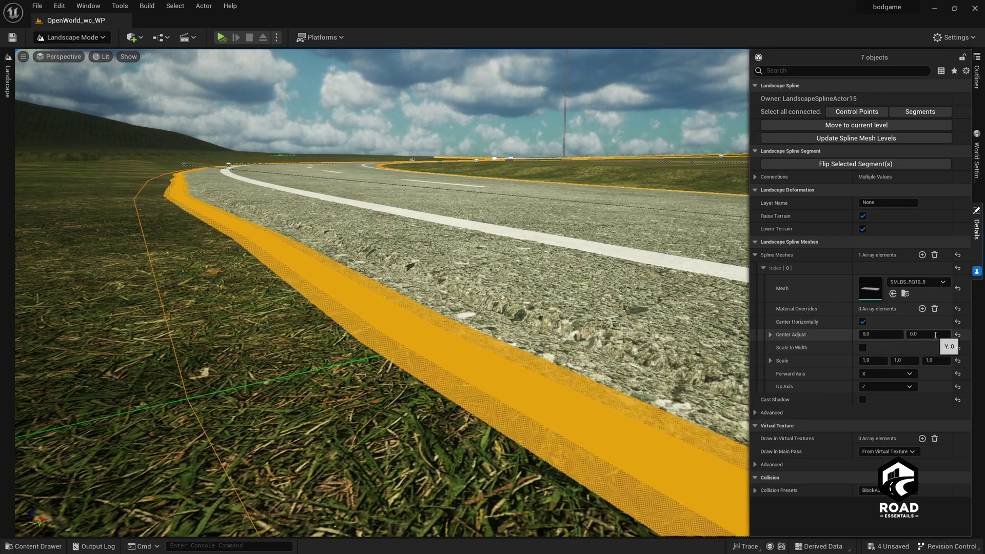
pyautogui.click(878, 333)
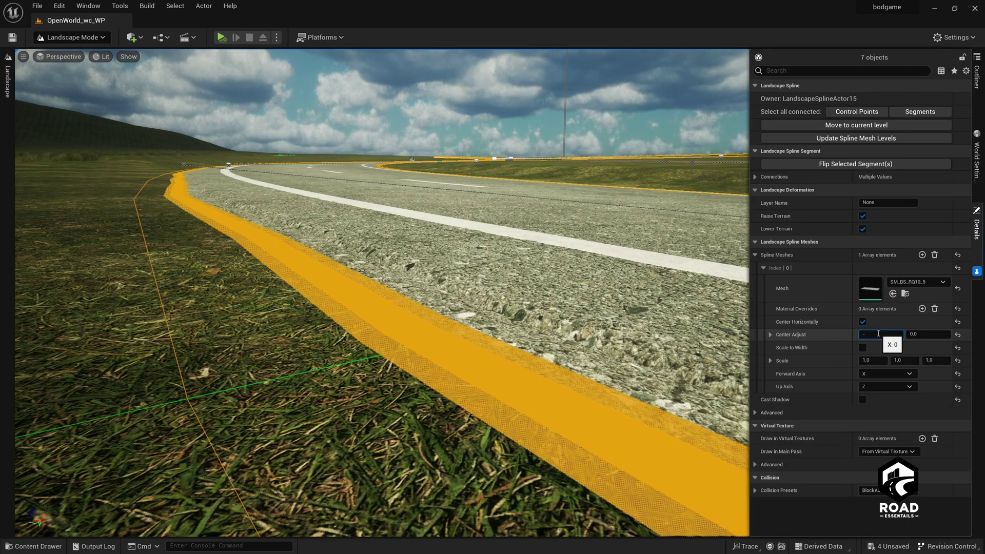
pyautogui.write('-1')
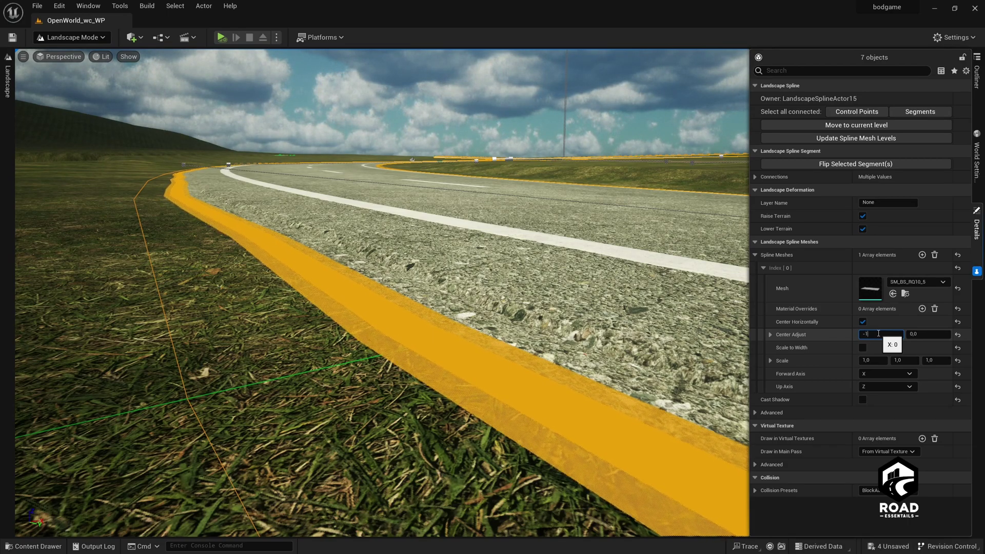
pyautogui.write('0')
pyautogui.press('Return')
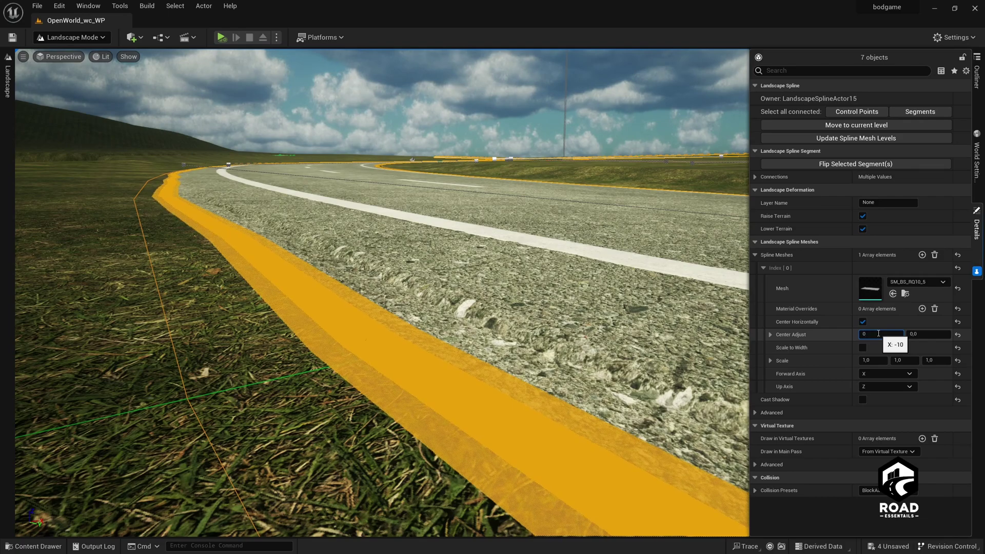
pyautogui.write('0')
pyautogui.press('Tab')
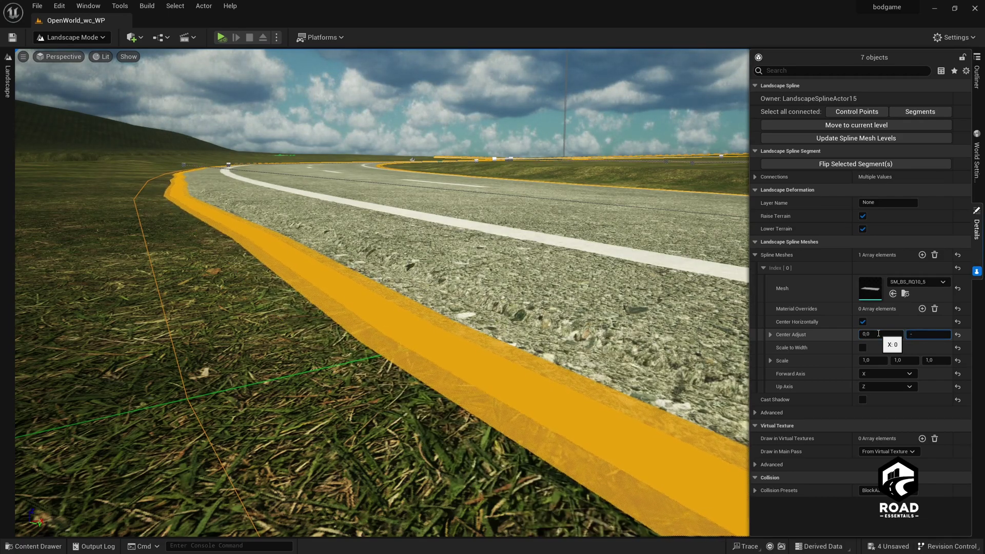
# Try vertical Center Adjust values of -5 and -2 on the spline meshes of all road segments.
pyautogui.press('Return')
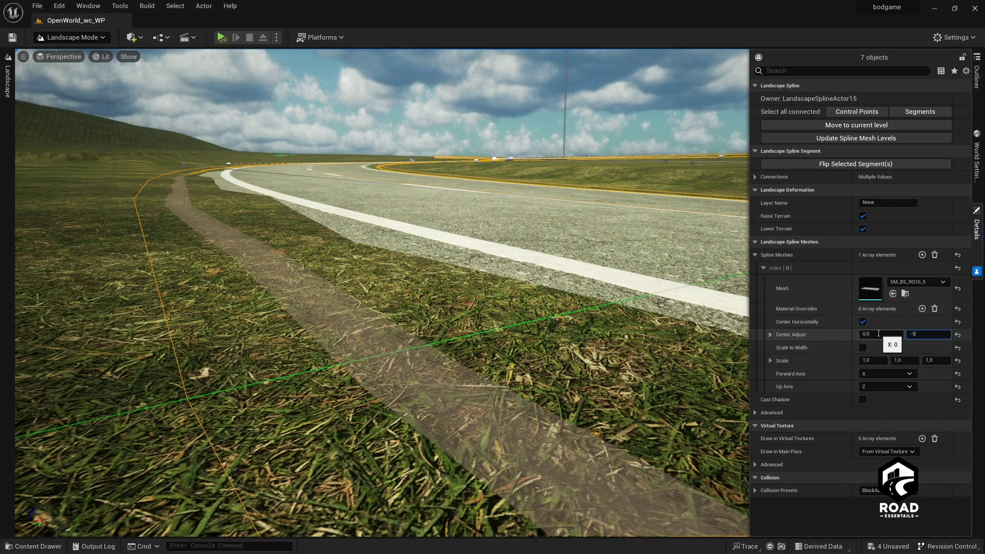
pyautogui.write('-5')
pyautogui.press('Return')
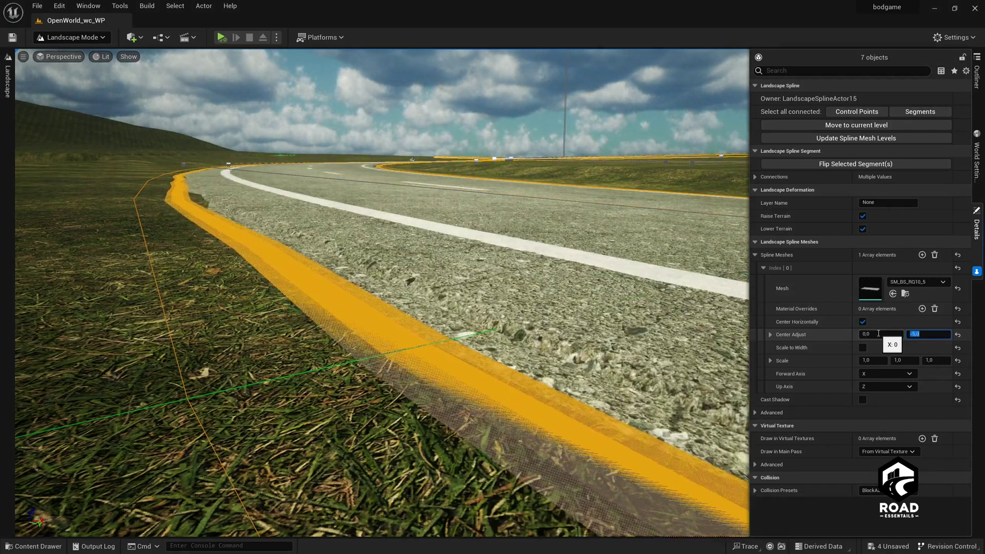
pyautogui.write('-2')
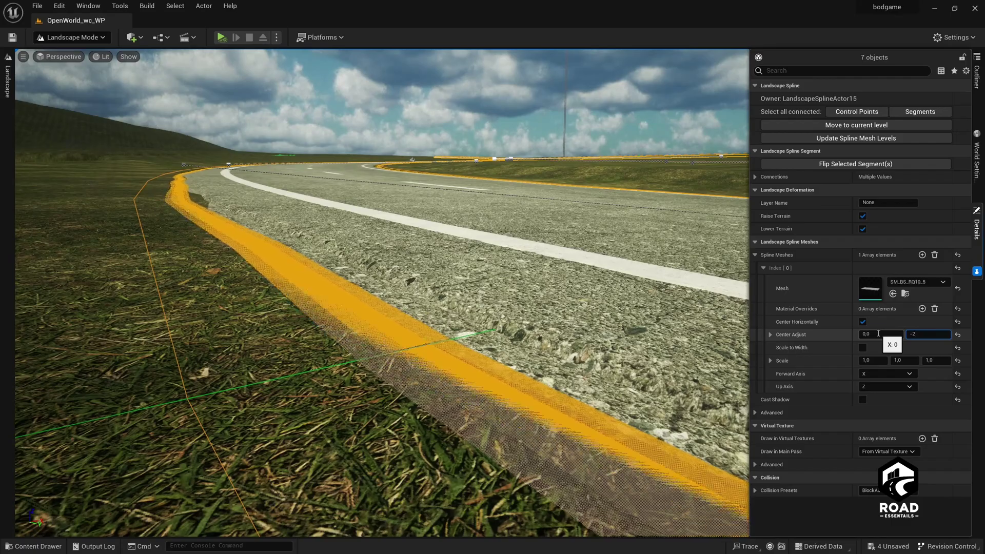
pyautogui.press('Return')
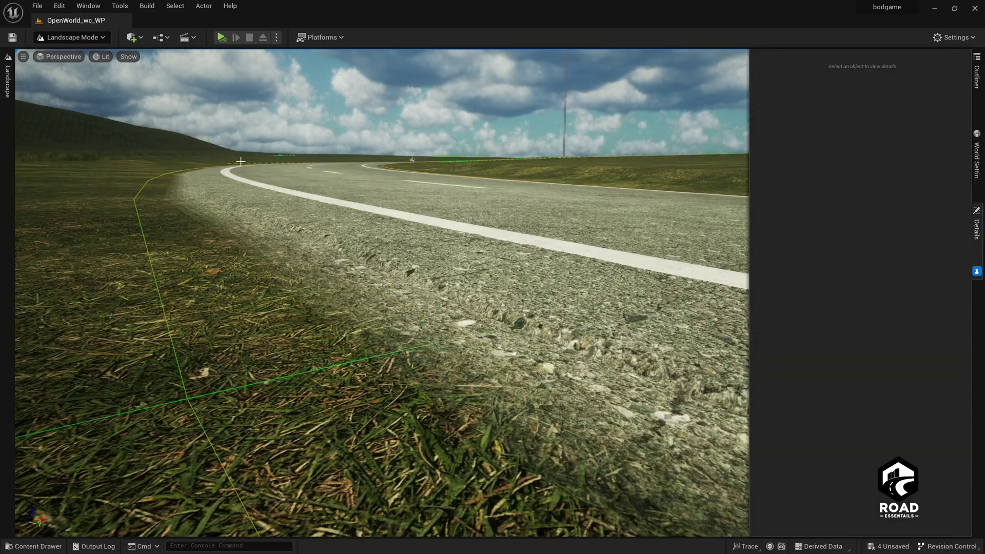
# Select the two neighbouring road segments beside the grass edge and set their meshes' vertical Center Adjust to -4.
pyautogui.moveTo(382, 292); pyautogui.dragTo(207, 295, button='right')
pyautogui.moveTo(287, 300); pyautogui.dragTo(277, 300, button='right')
pyautogui.click(465, 269)
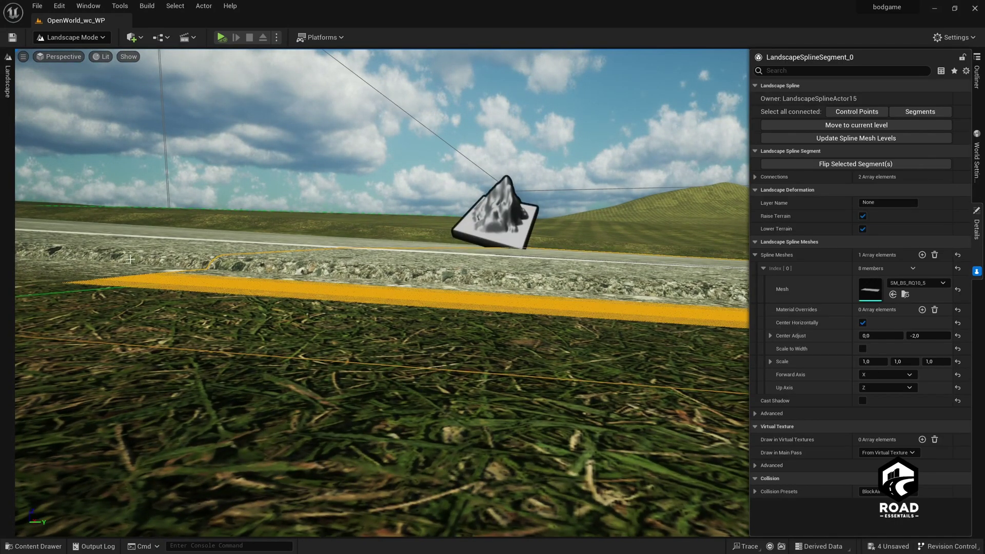
pyautogui.keyDown('shift'); pyautogui.click(130, 259); pyautogui.keyUp('shift')
pyautogui.click(930, 334)
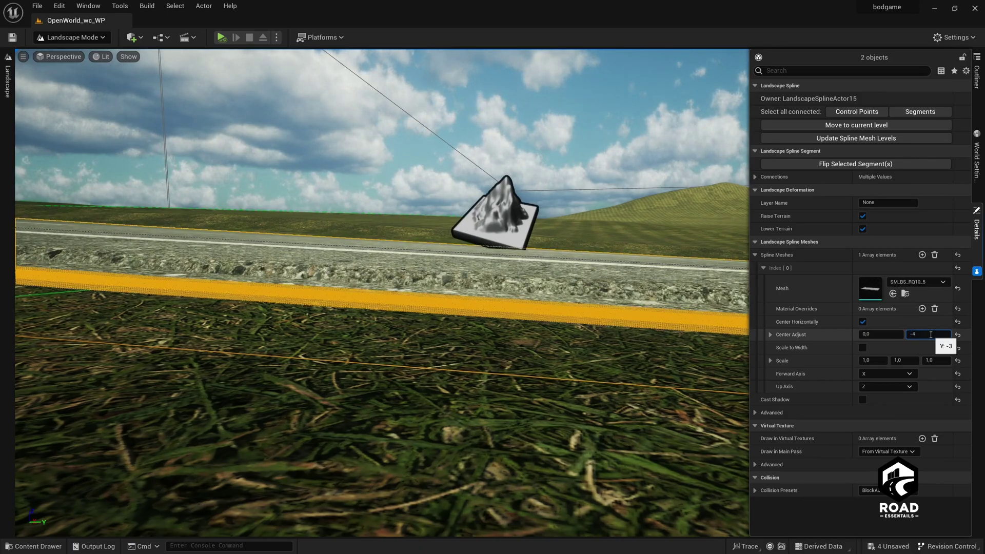
pyautogui.moveTo(706, 186); pyautogui.dragTo(651, 254, button='right')
pyautogui.press('g')
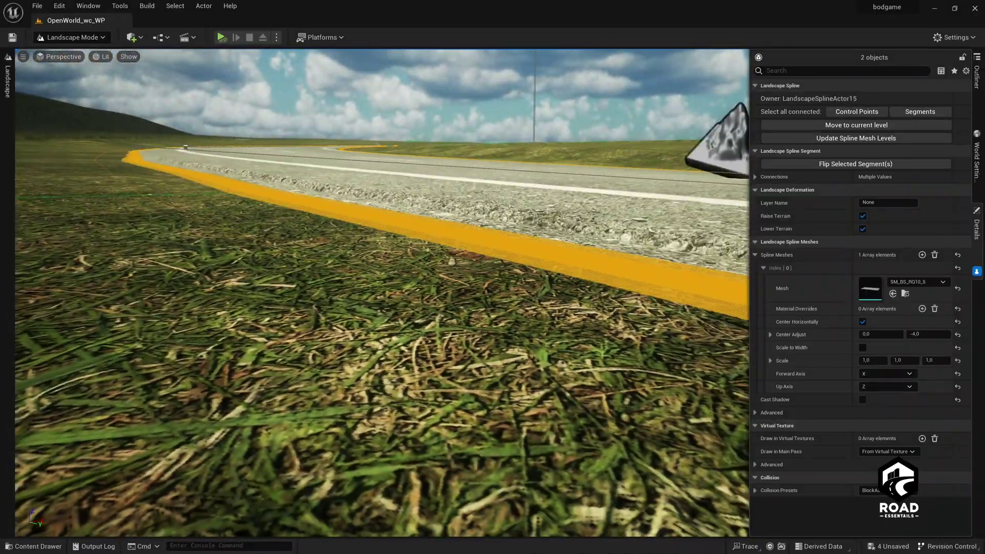
# Extend the selection to all connected segments and set their meshes' vertical Center Adjust to -4.
pyautogui.click(913, 110)
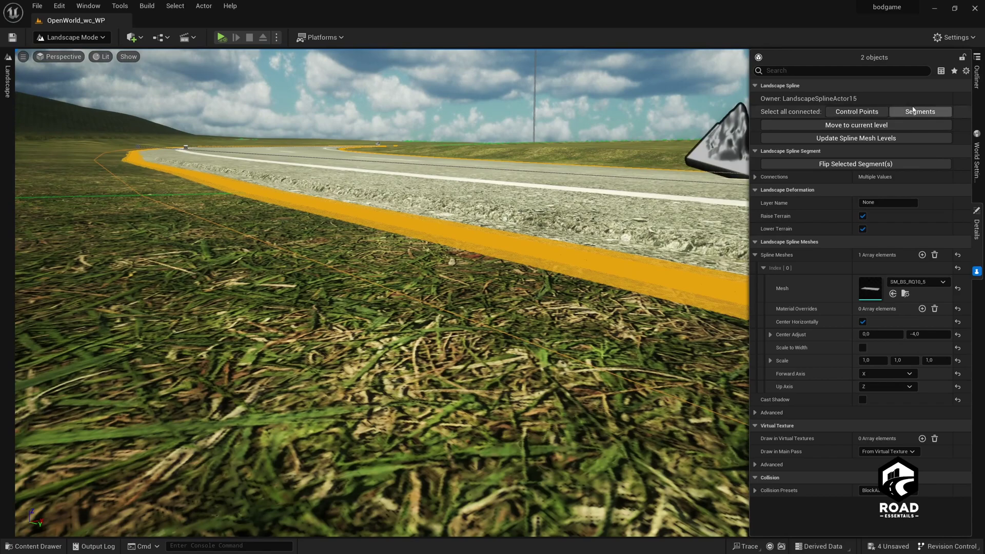
pyautogui.click(921, 112)
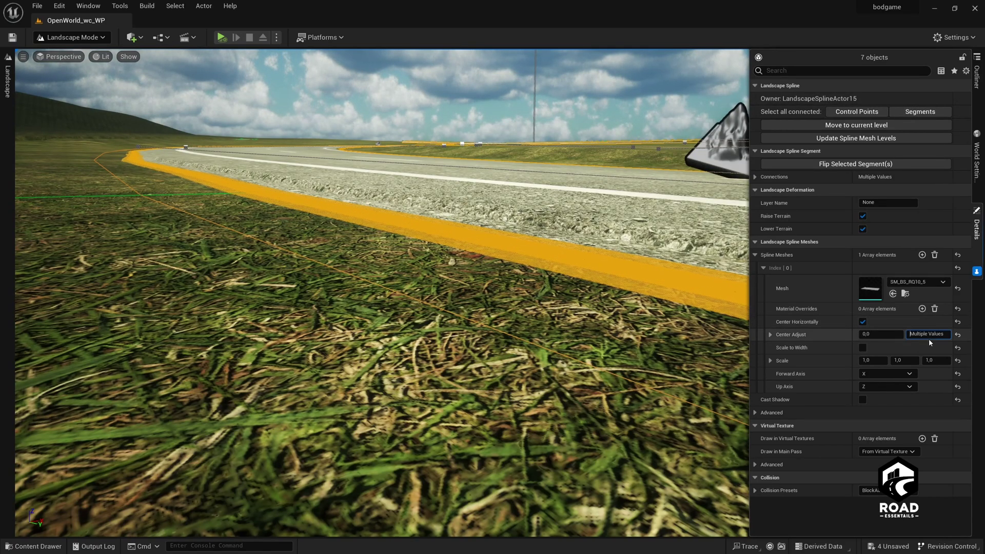
pyautogui.click(925, 334)
pyautogui.write('-4')
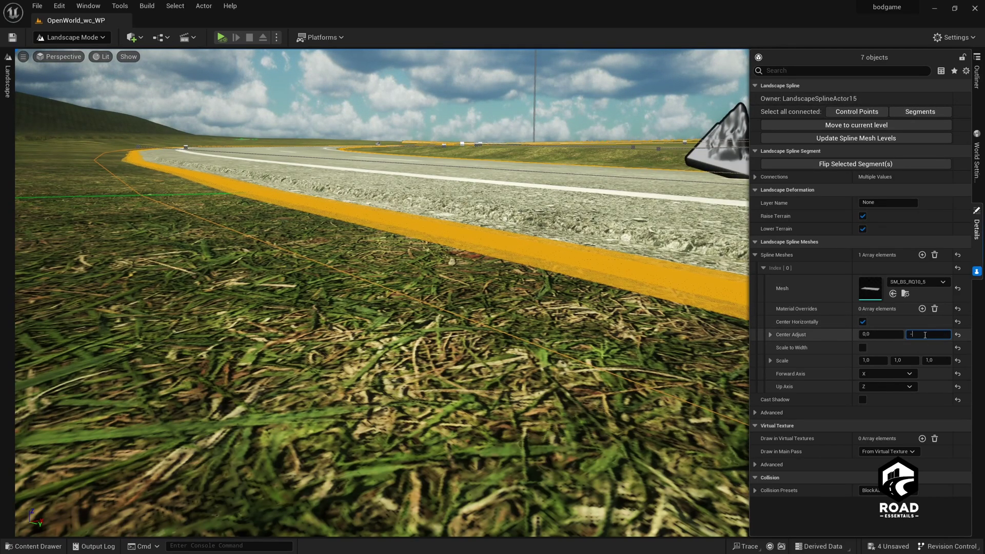
pyautogui.press('Return')
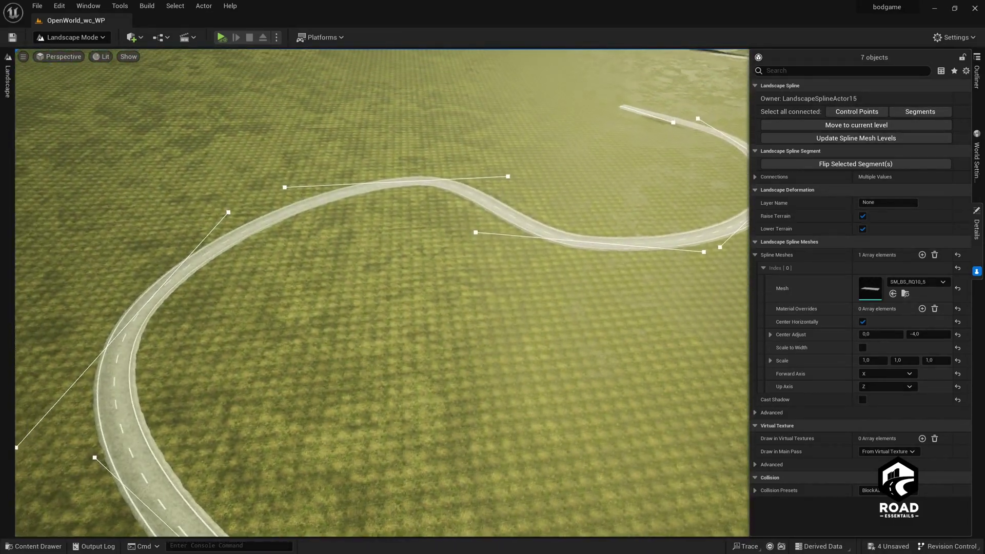
# Examine the whole road from above and at ground level, switching to the landscape Sculpt mode and back to Manage.
pyautogui.moveTo(433, 202); pyautogui.dragTo(432, 198, button='right')
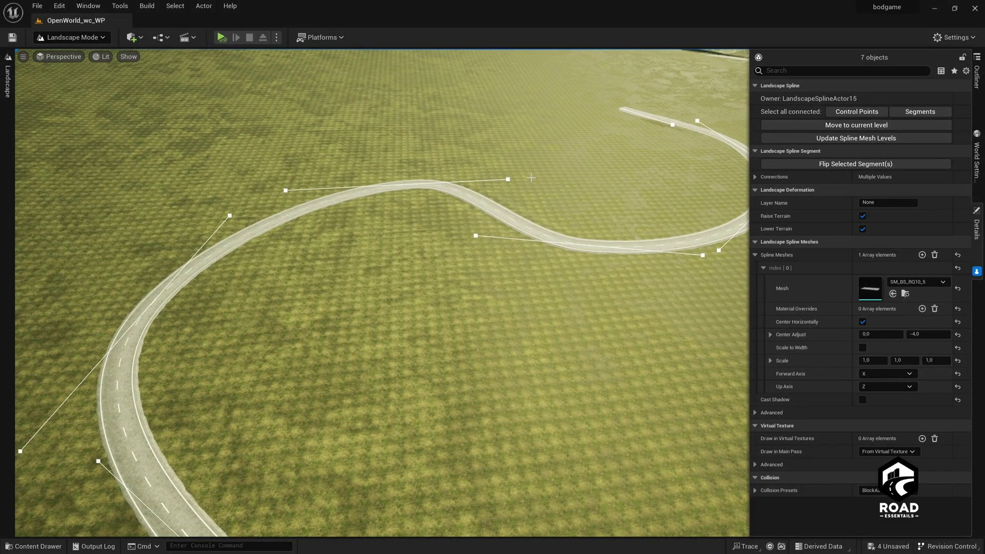
pyautogui.moveTo(531, 178); pyautogui.dragTo(612, 157, button='right')
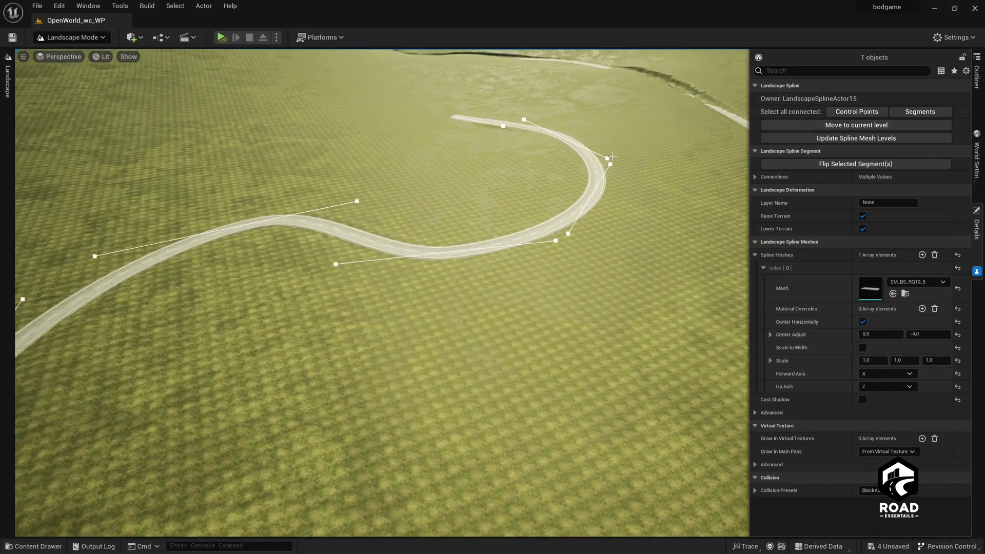
pyautogui.click(7, 79)
pyautogui.click(94, 59)
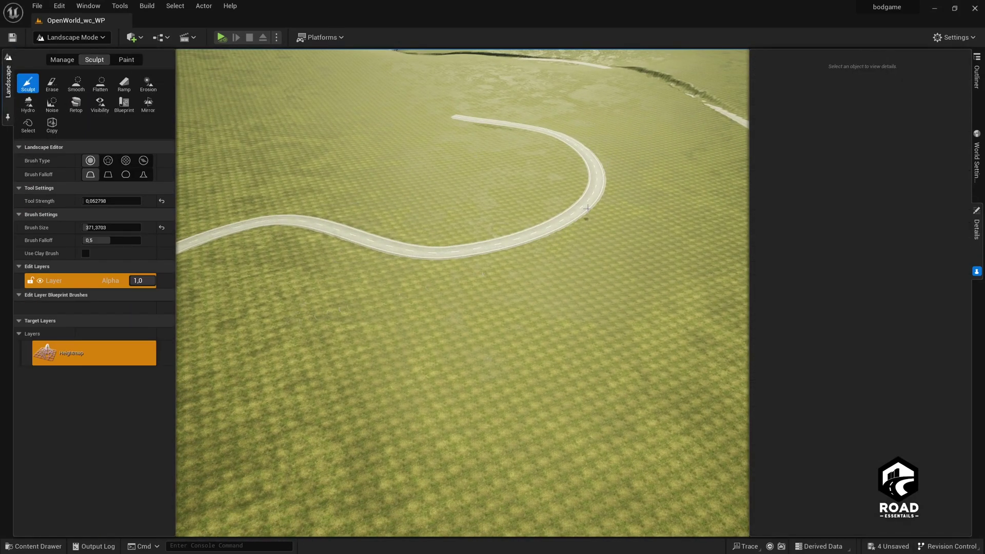
pyautogui.moveTo(493, 196); pyautogui.dragTo(43, 168, button='right')
pyautogui.press('w')
pyautogui.hotkey('shift', '1')
pyautogui.hotkey('shift', '2')
pyautogui.click(8, 79)
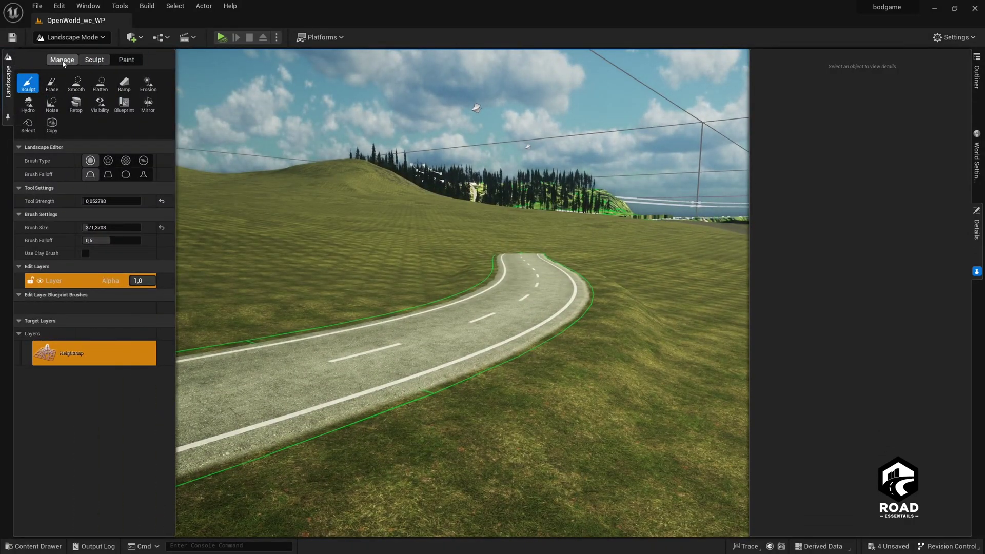
pyautogui.click(63, 62)
# Inspect the wide curve's segment and the control points at its two ends, and examine the road's course from above.
pyautogui.moveTo(569, 381)
pyautogui.mouseDown(button='right')
pyautogui.moveTo(410, 374)
pyautogui.moveTo(569, 381)
pyautogui.mouseUp(button='right')
pyautogui.press('w')
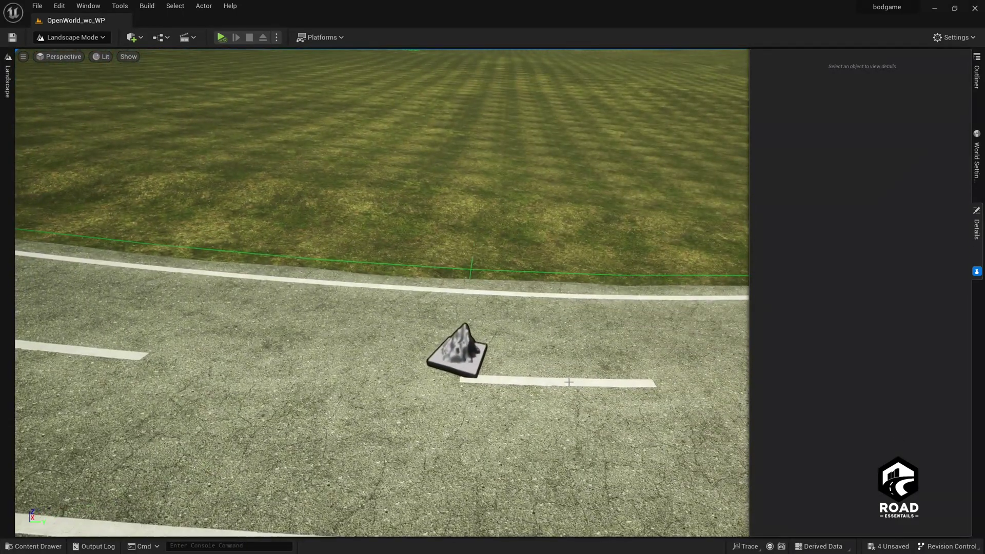
pyautogui.click(568, 382)
pyautogui.press('f')
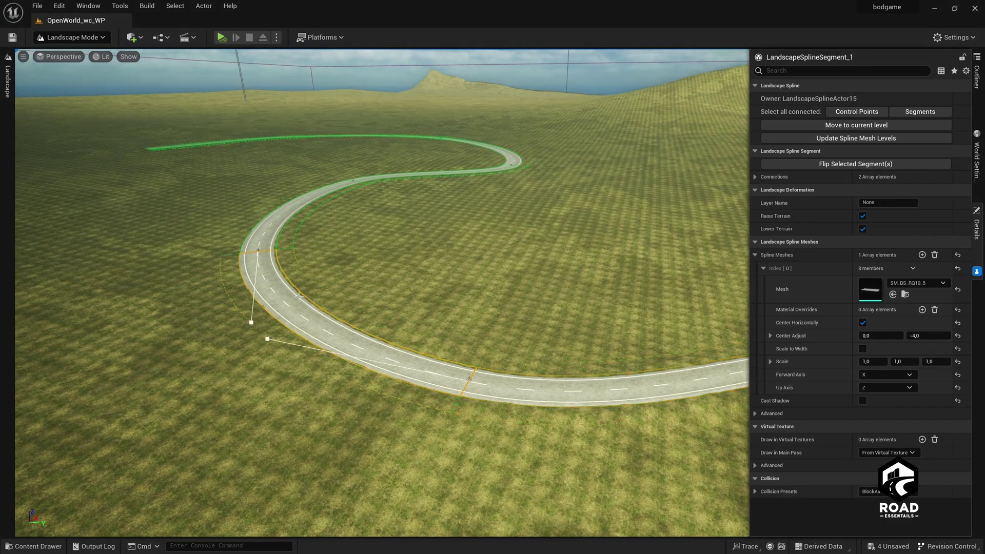
pyautogui.click(258, 251)
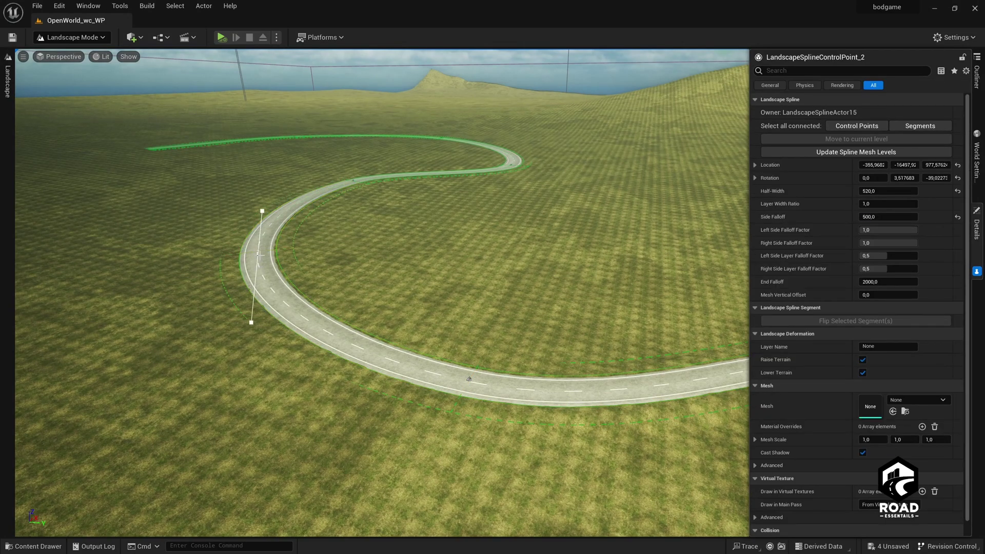
pyautogui.press('w')
pyautogui.click(468, 379)
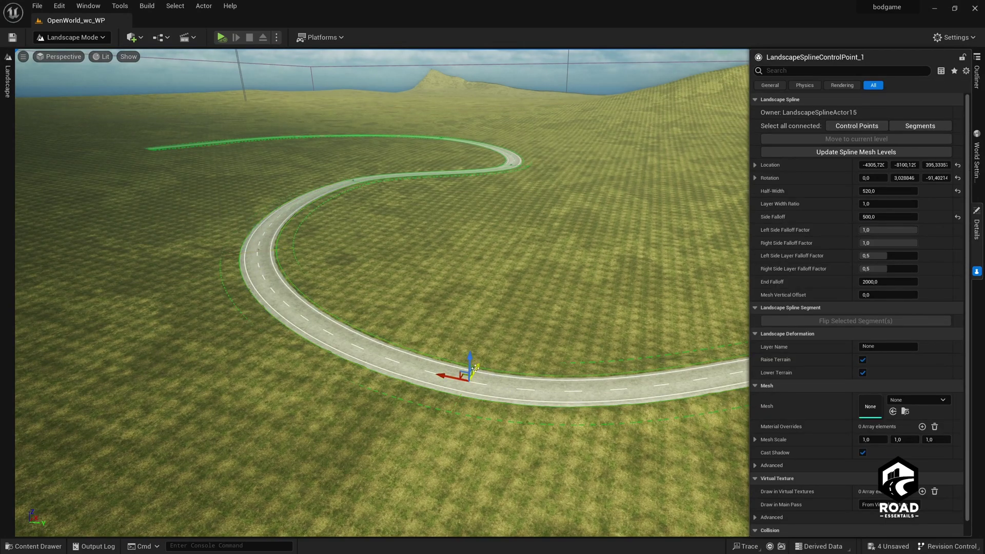
pyautogui.press('s')
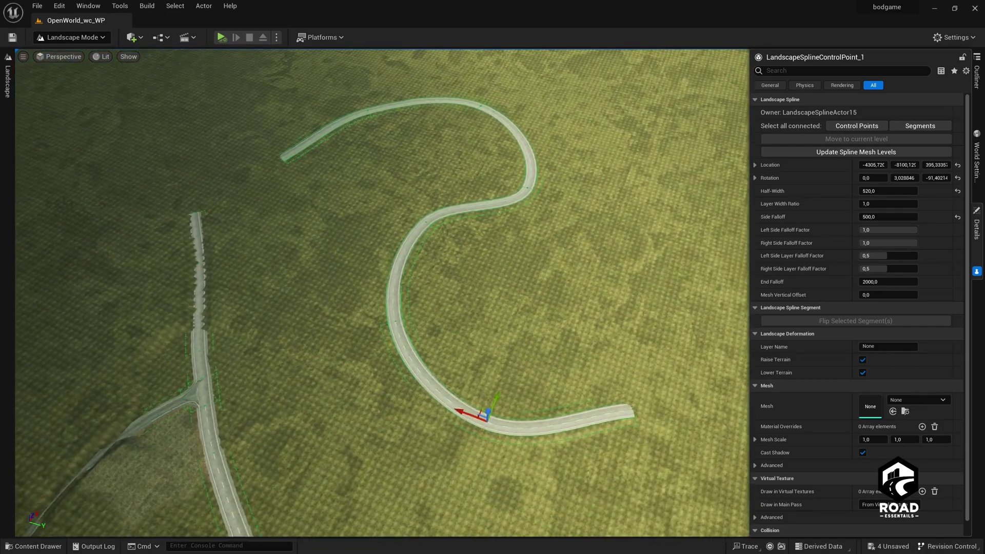
pyautogui.press('w')
pyautogui.moveTo(476, 317); pyautogui.dragTo(476, 379, button='right')
pyautogui.press('e')
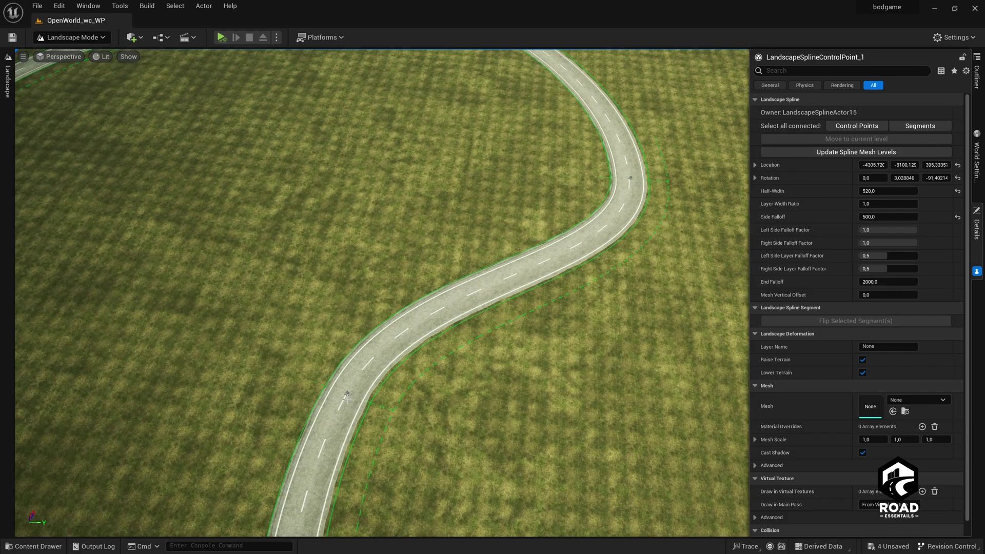
# Rotate the control point between the two opposite curves to a yaw of about 21.4 degrees.
pyautogui.click(347, 396)
pyautogui.moveTo(347, 395); pyautogui.dragTo(390, 395, button='right')
pyautogui.press('s')
pyautogui.press('e')
pyautogui.moveTo(425, 358); pyautogui.dragTo(421, 362)
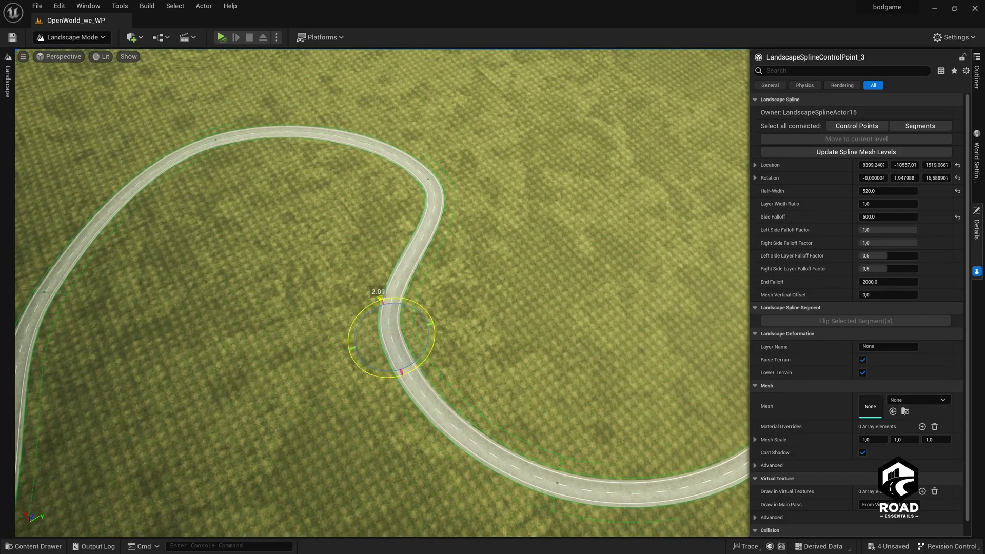
pyautogui.moveTo(379, 298); pyautogui.dragTo(384, 296)
pyautogui.press('r')
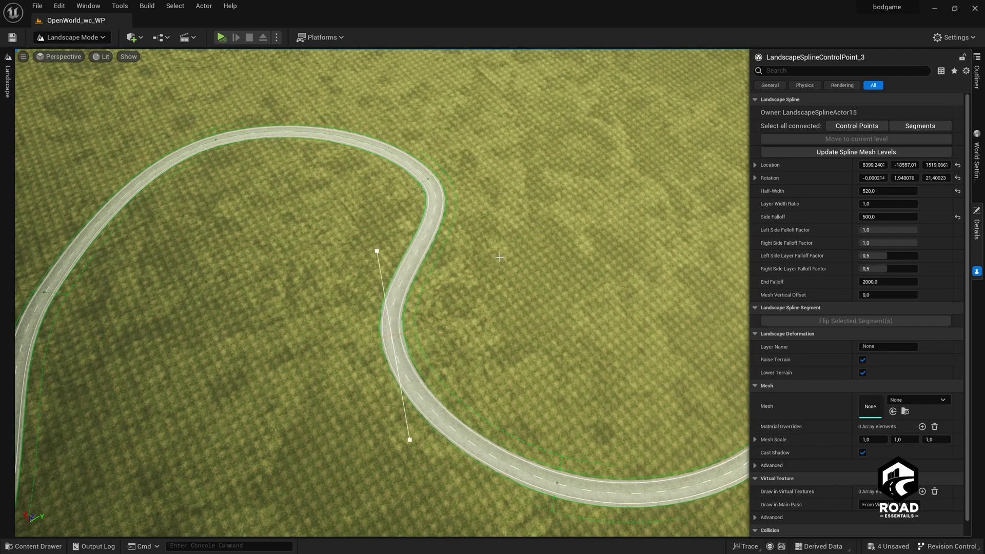
pyautogui.press('e')
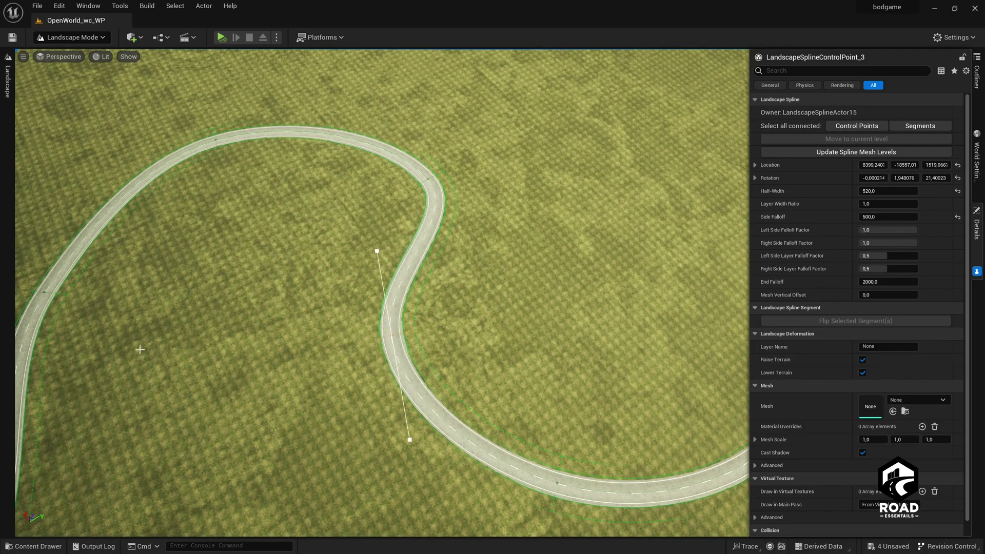
# Try moving the control point between the two curves to a new position, and undo the move.
pyautogui.press('w')
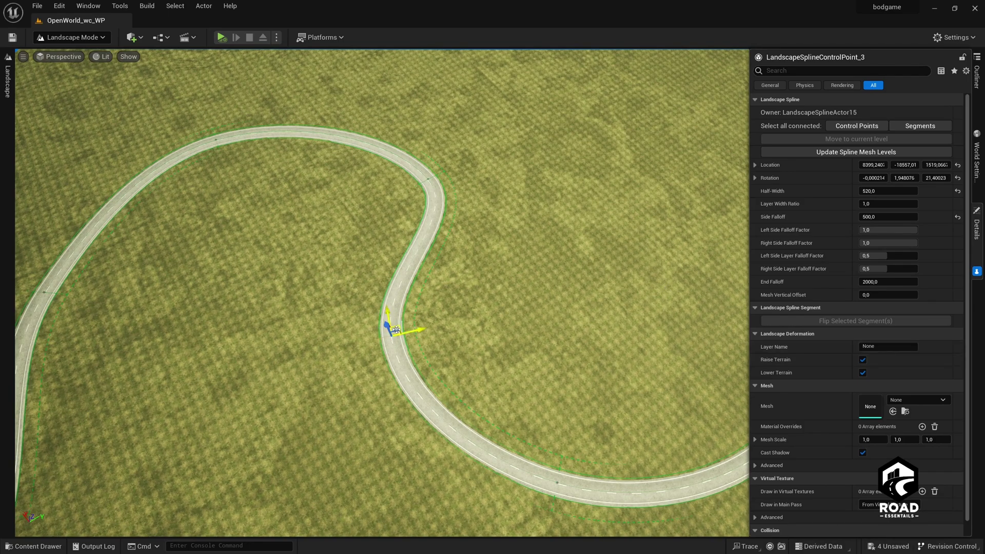
pyautogui.moveTo(390, 322); pyautogui.dragTo(394, 195)
pyautogui.hotkey('ctrl', 'z')
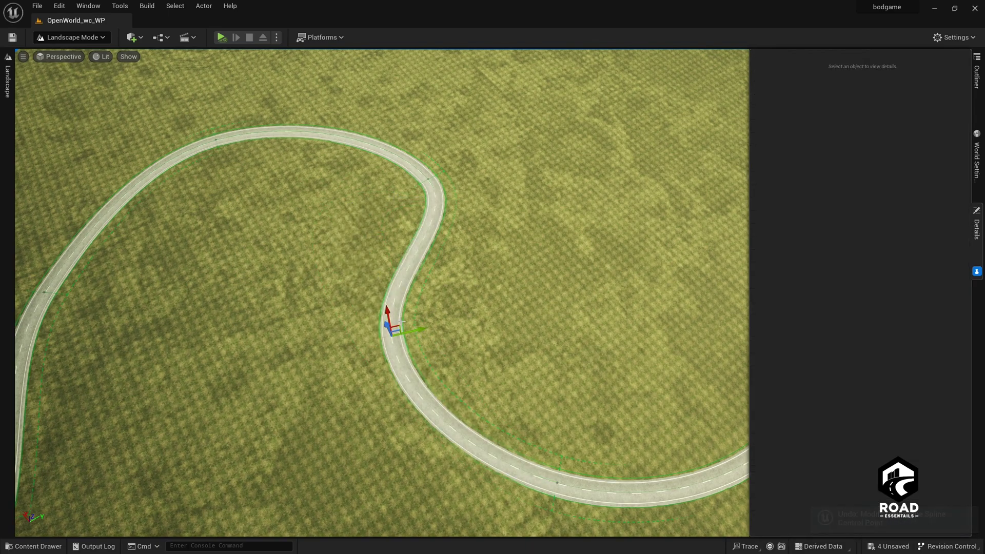
# Try tilting the control point between the two curves about another axis, and undo the rotation.
pyautogui.press('e')
pyautogui.moveTo(418, 359)
pyautogui.mouseDown()
pyautogui.moveTo(410, 354)
pyautogui.moveTo(416, 363)
pyautogui.mouseUp()
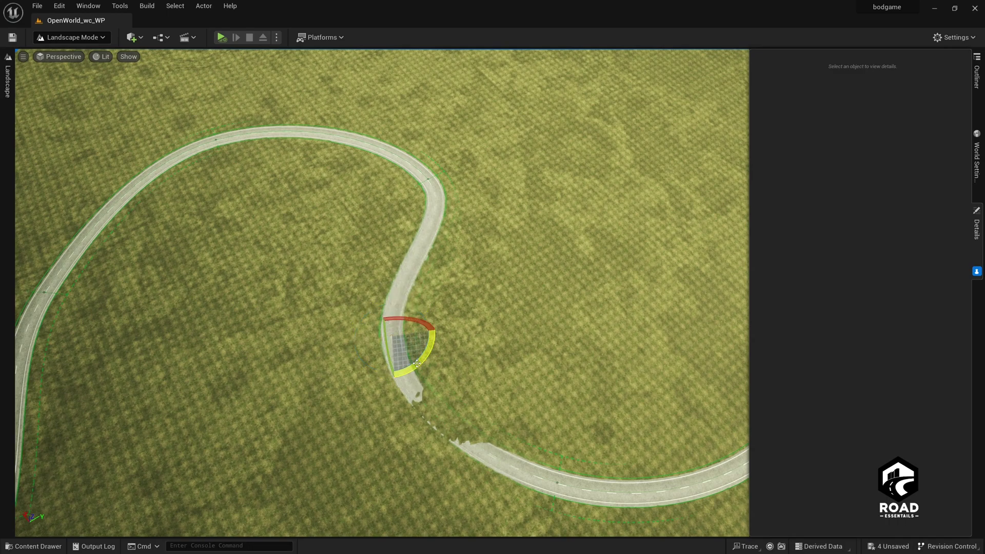
pyautogui.hotkey('ctrl', 'z')
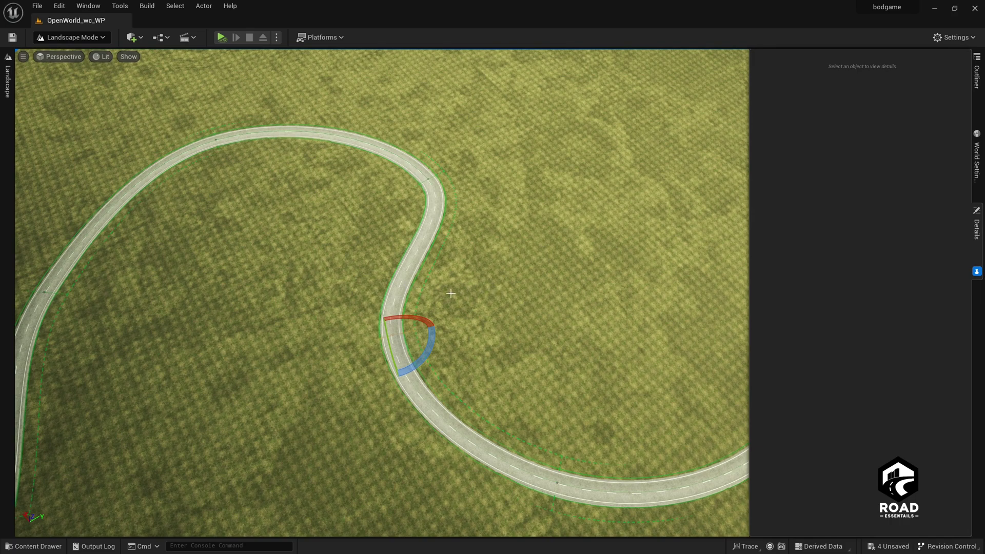
# Lengthen both tangent arms of the control point between the two opposite curves to widen the road's bend there.
pyautogui.press('r')
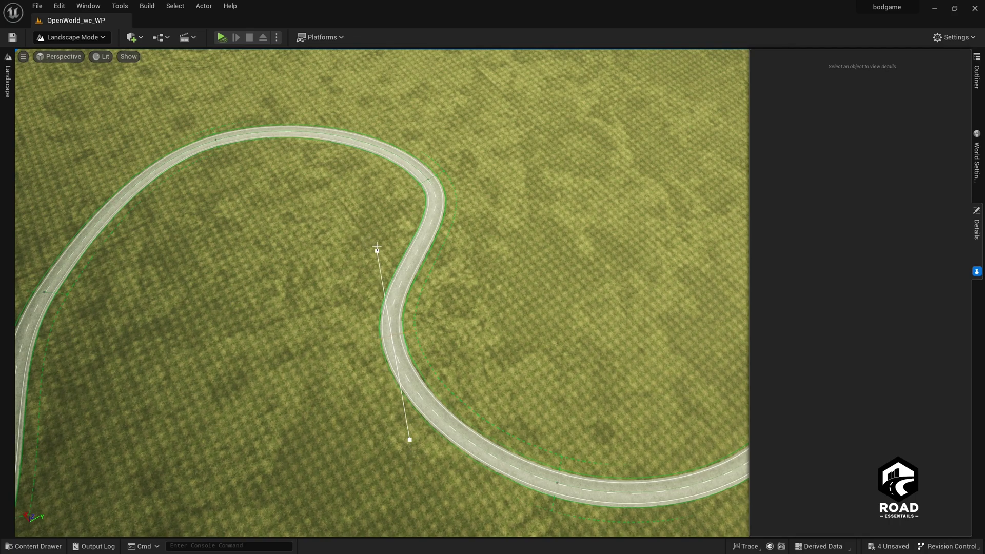
pyautogui.moveTo(378, 251); pyautogui.dragTo(425, 196)
pyautogui.moveTo(410, 440); pyautogui.dragTo(415, 471)
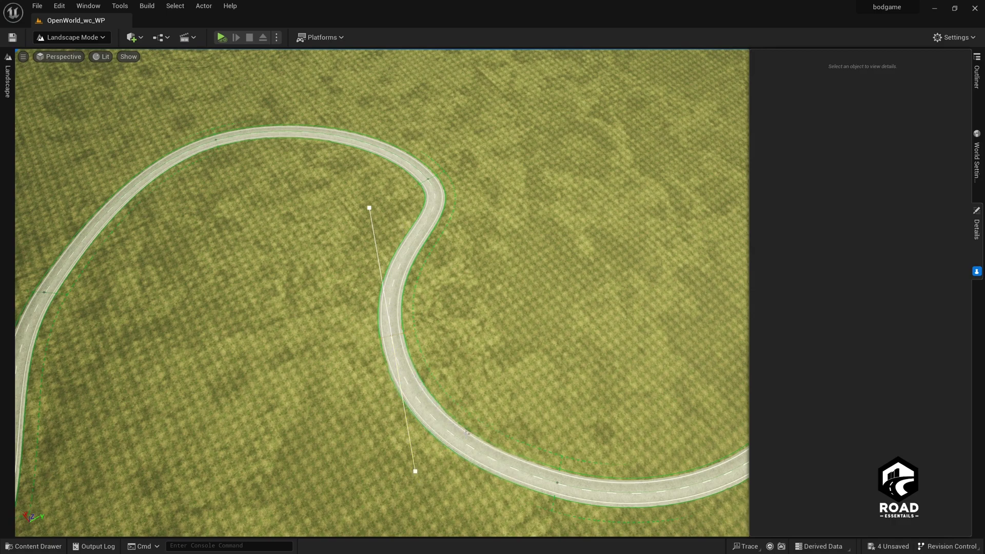
# Select the control point at the tight bend above and lengthen its tangent arms on both sides.
pyautogui.click(430, 178)
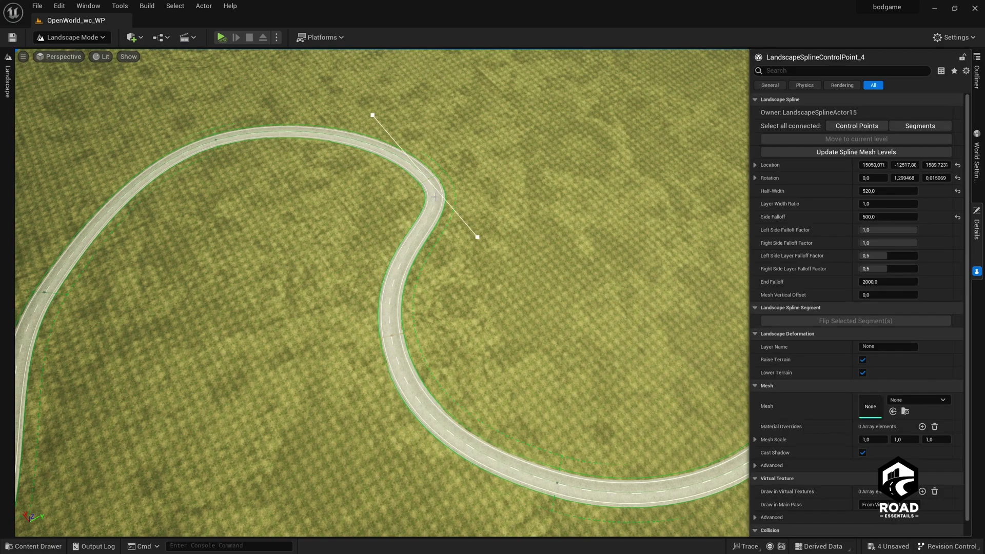
pyautogui.moveTo(465, 237); pyautogui.dragTo(525, 268)
pyautogui.moveTo(373, 116); pyautogui.dragTo(337, 109)
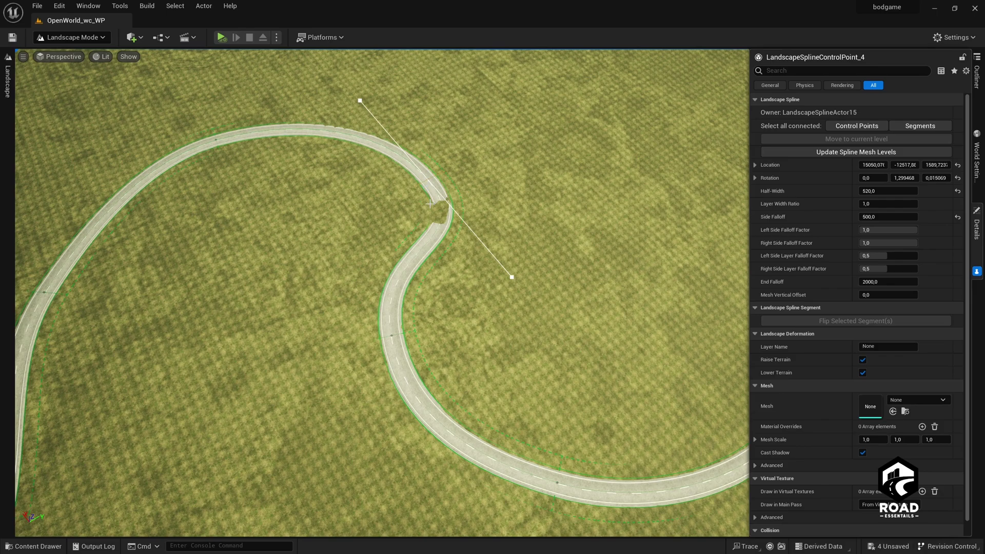
# Inspect the reshaped bend and the road junction with the signs, using Selection mode and a full-screen viewport to view the landscape.
pyautogui.moveTo(486, 176); pyautogui.dragTo(426, 115, button='right')
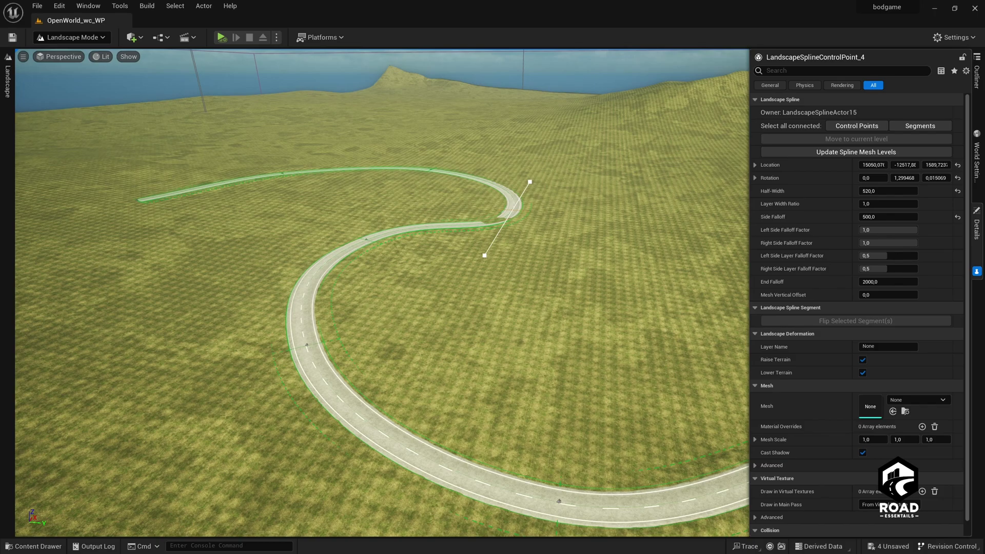
pyautogui.press('w')
pyautogui.moveTo(534, 176); pyautogui.dragTo(426, 241, button='right')
pyautogui.press('s')
pyautogui.press('s')
pyautogui.press('w')
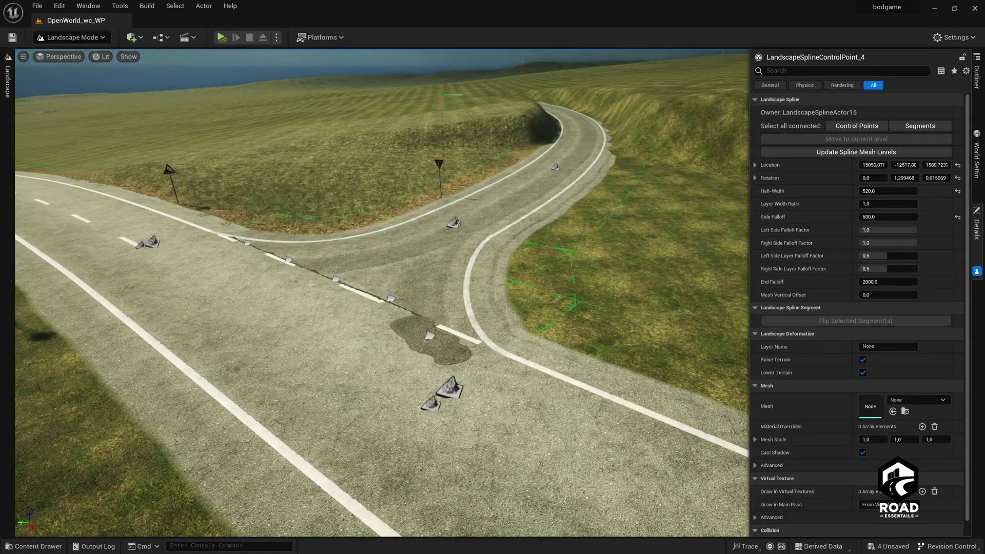
pyautogui.hotkey('shift', '1')
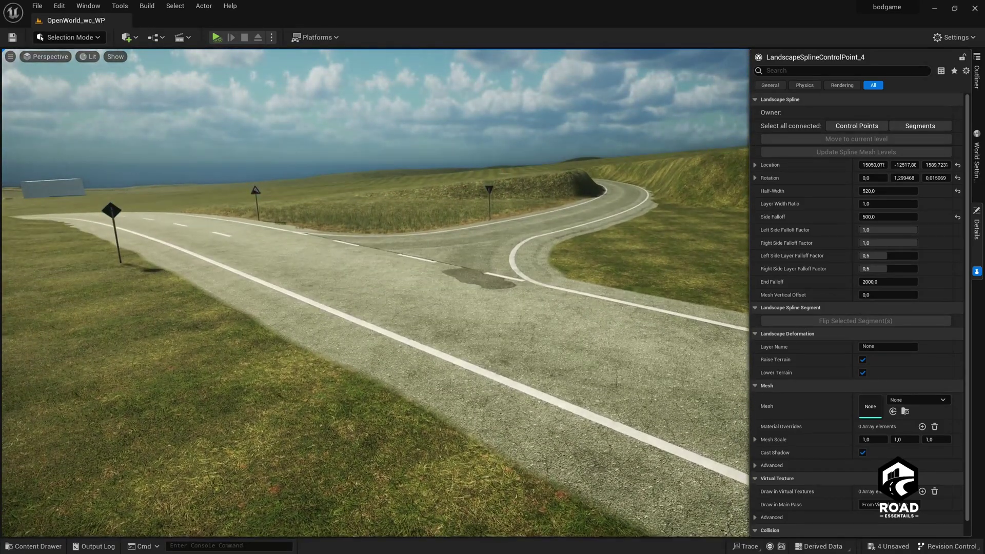
pyautogui.press('F11')
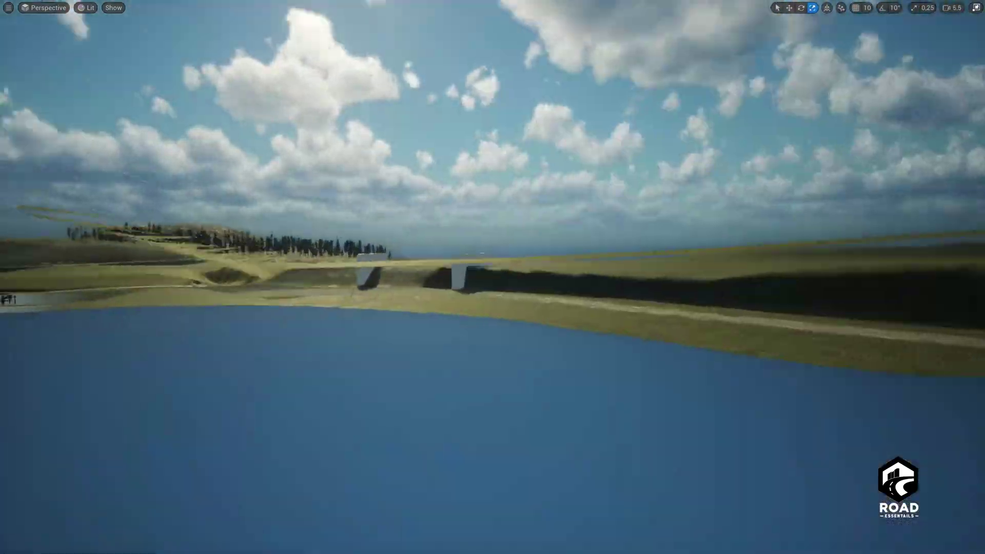